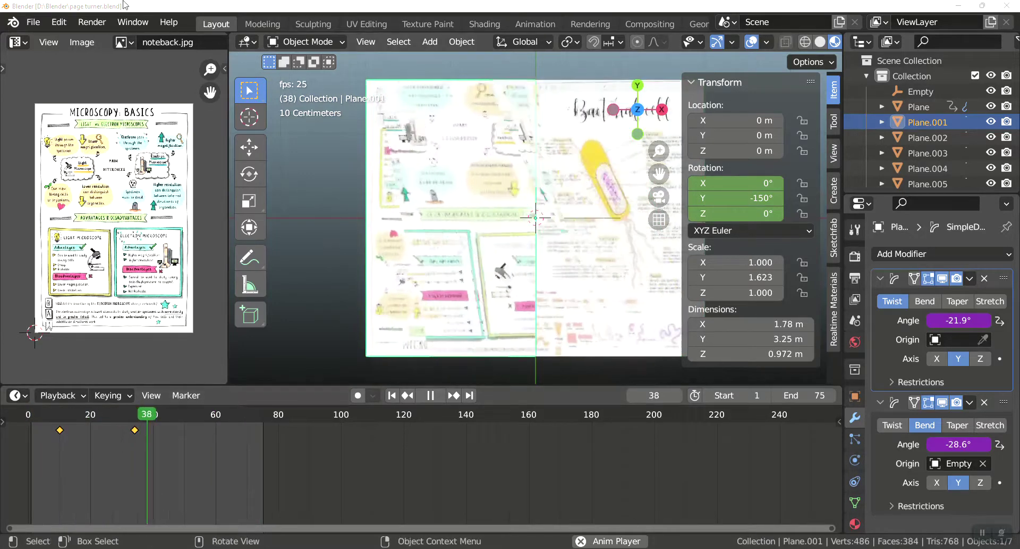
# Start a new file in place of the open page turner scene
pyautogui.click(33, 21)
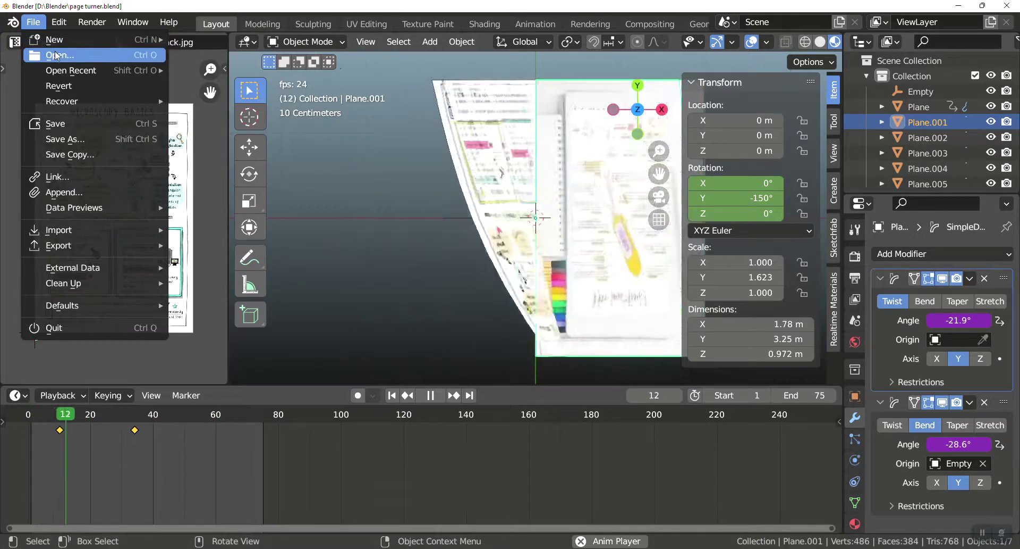
pyautogui.moveTo(55, 40)
pyautogui.click(261, 42)
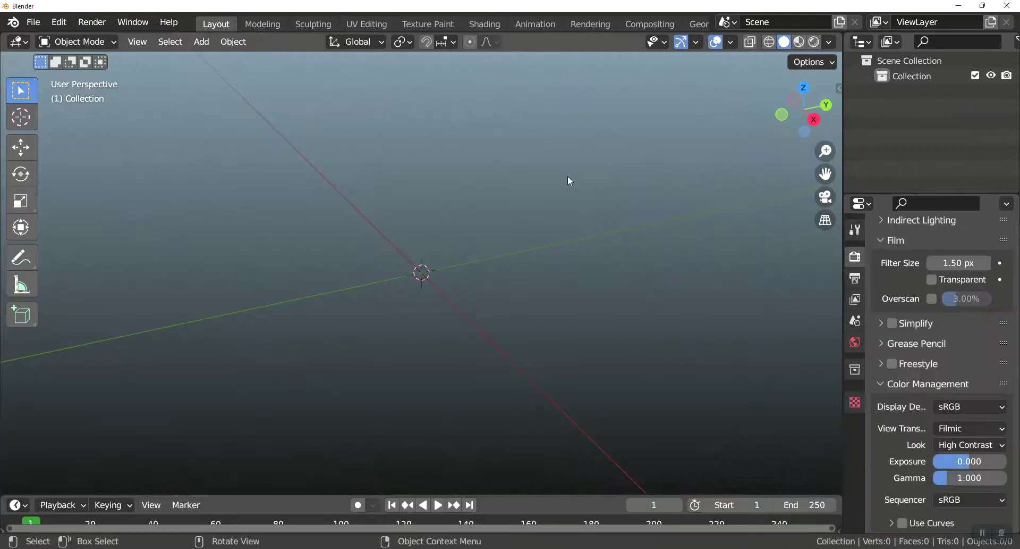
# Add a mesh plane at the world origin in top orthographic view
pyautogui.press('KP_7')
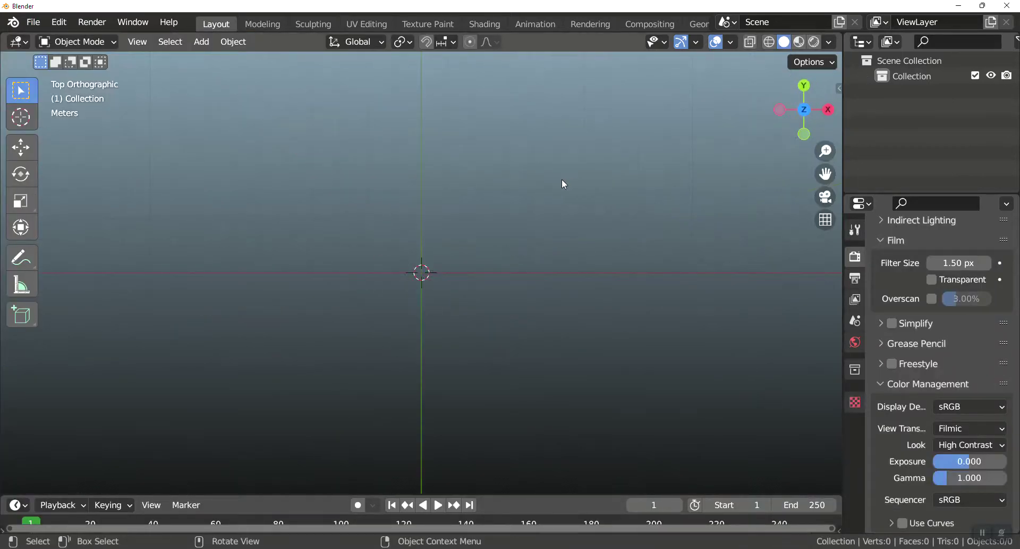
pyautogui.hotkey('shift', 'a')
pyautogui.moveTo(542, 209)
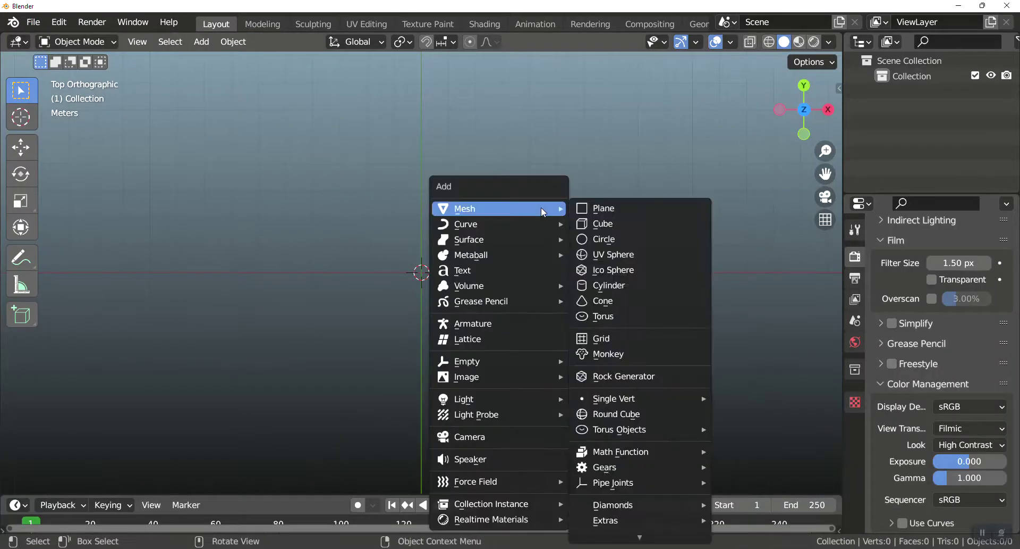
pyautogui.click(593, 208)
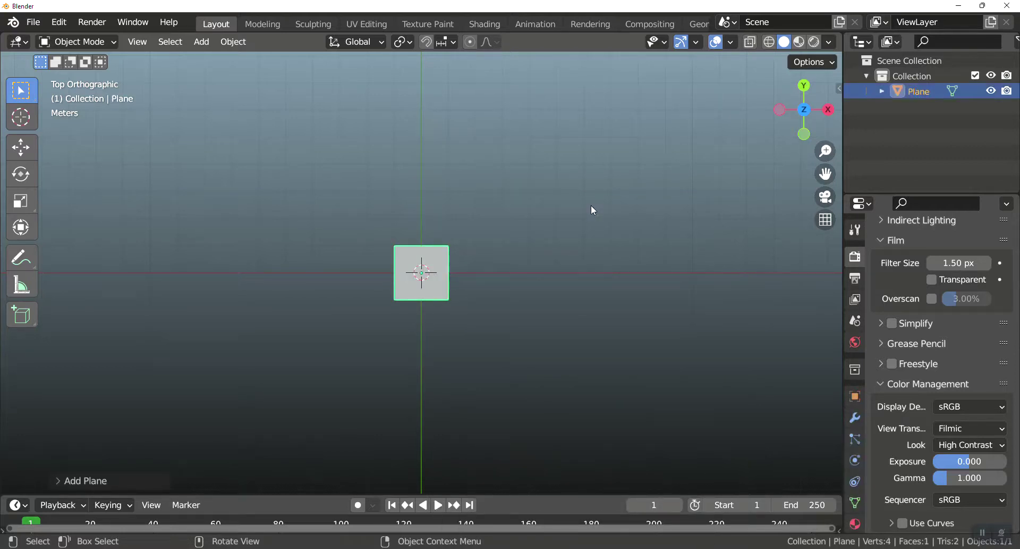
# Scale the plane to 0.708 on X and 11/12 on Y, and apply the scale
pyautogui.press('n')
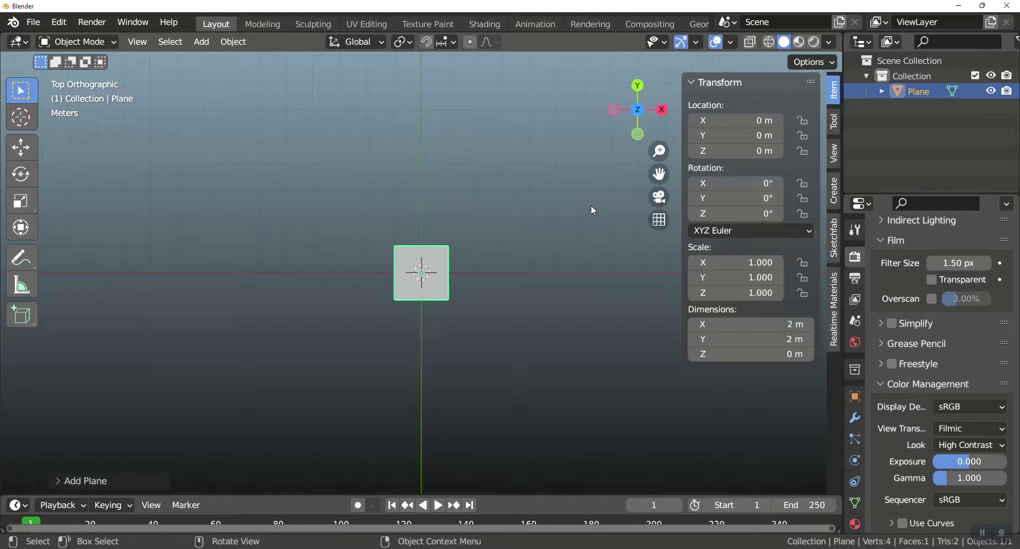
pyautogui.doubleClick(753, 263)
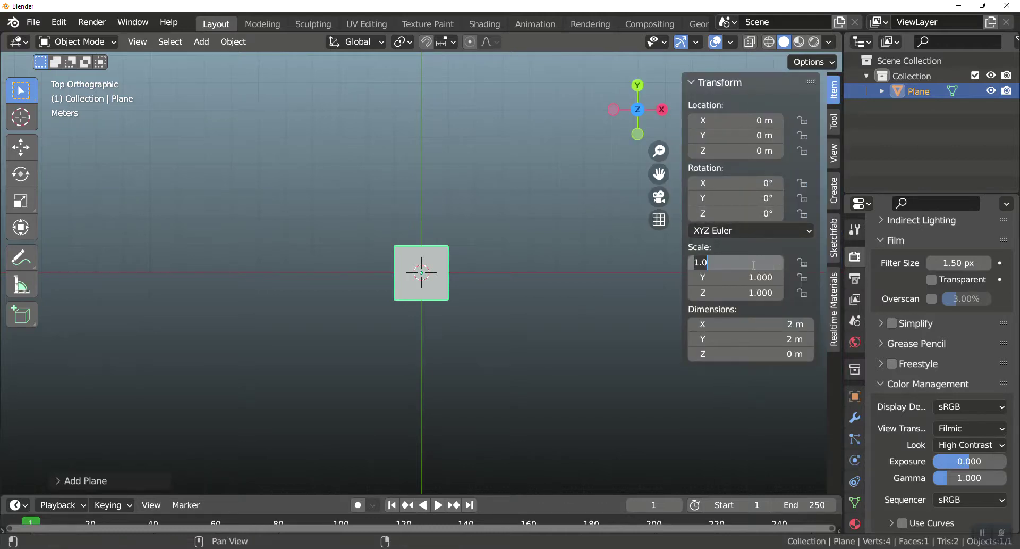
pyautogui.write('8')
pyautogui.press('Return')
pyautogui.doubleClick(751, 273)
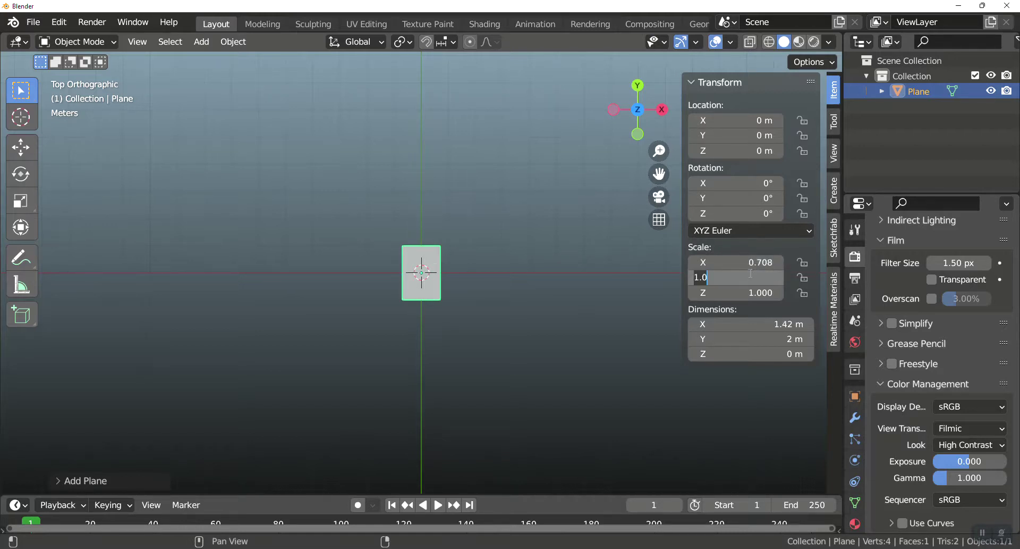
pyautogui.write('11/12')
pyautogui.press('Return')
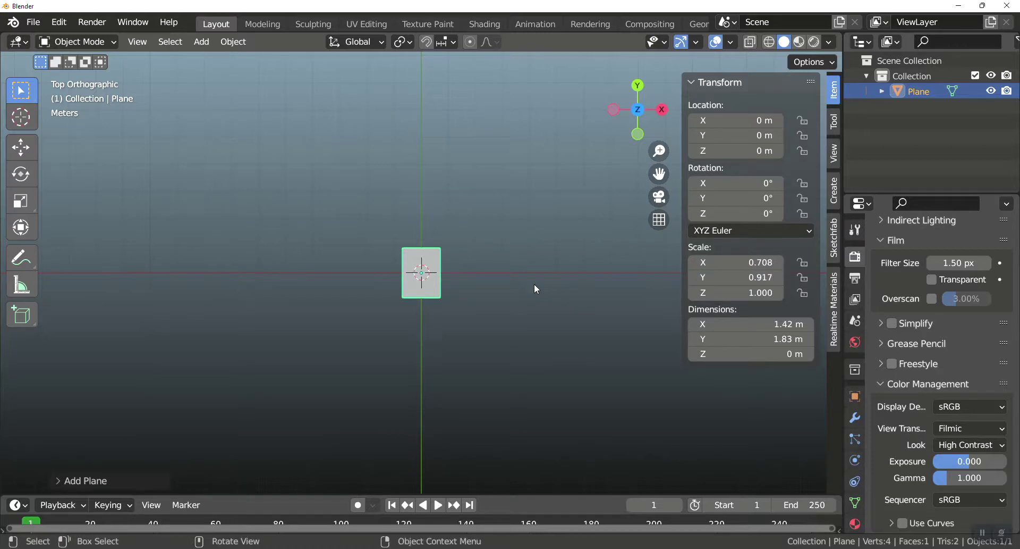
pyautogui.hotkey('ctrl', 'a')
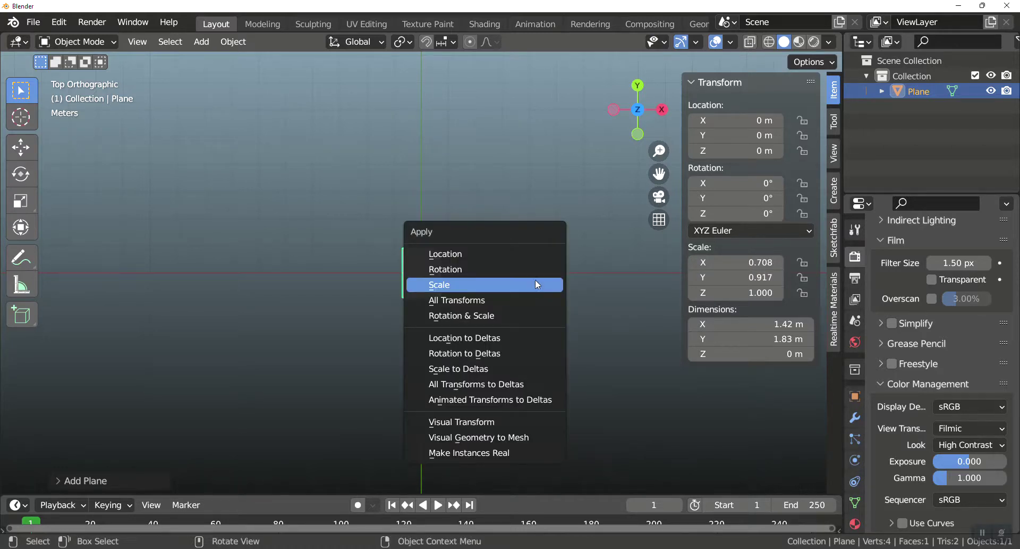
pyautogui.click(537, 286)
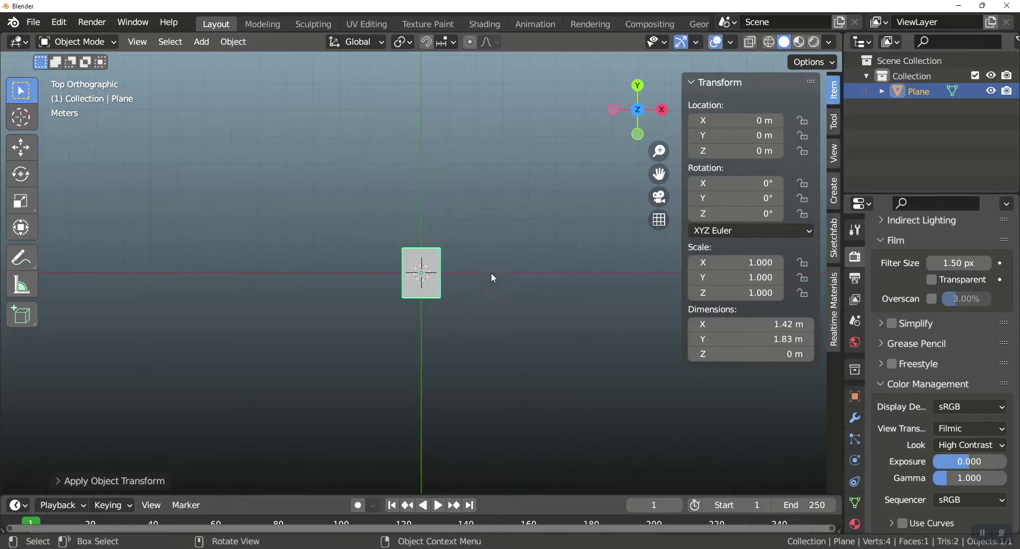
# Move the plane's geometry about 0.716 m along X in Edit Mode, placing its side edge at the object origin
pyautogui.scroll(8, 501, 293)
pyautogui.scroll(-1, 507, 294)
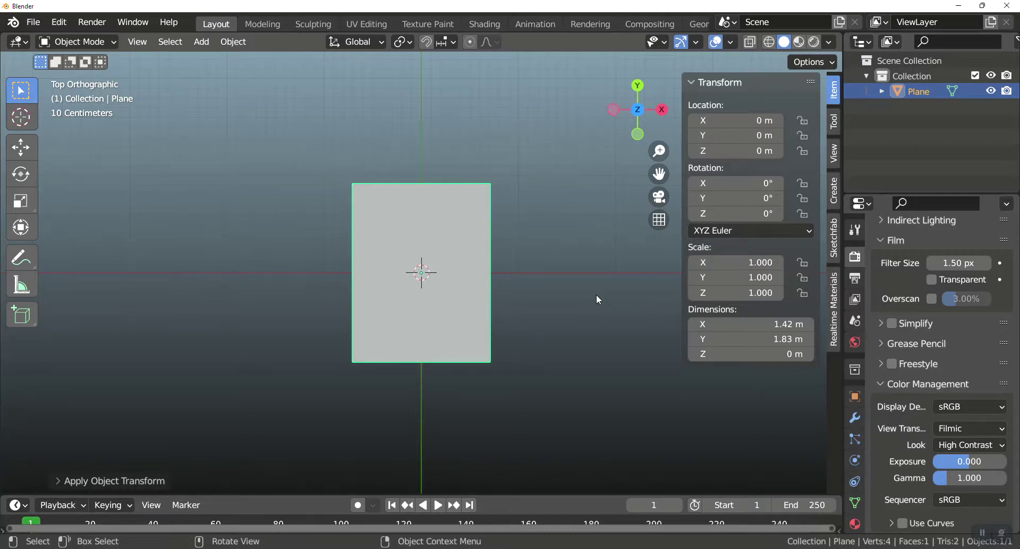
pyautogui.press('Tab')
pyautogui.press('g')
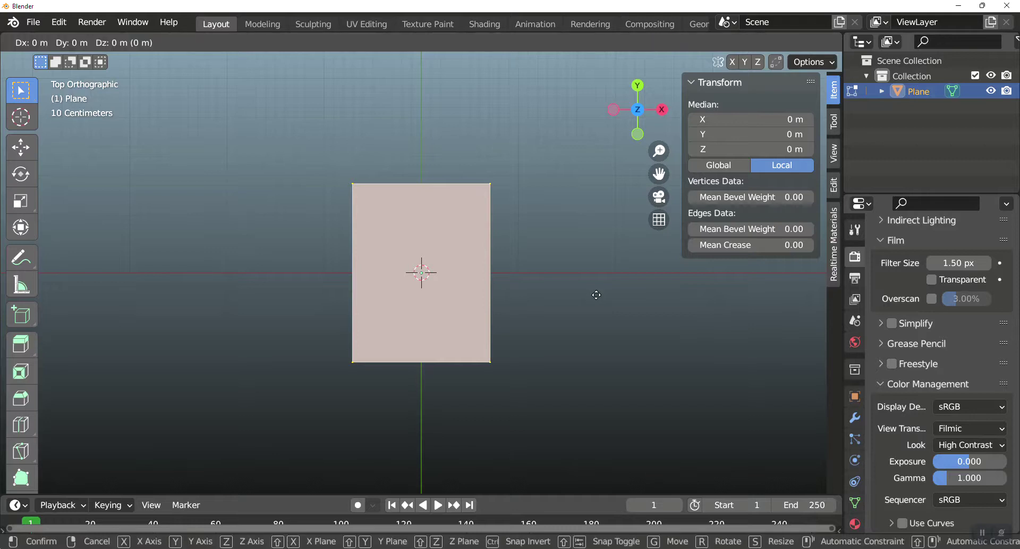
pyautogui.press('x')
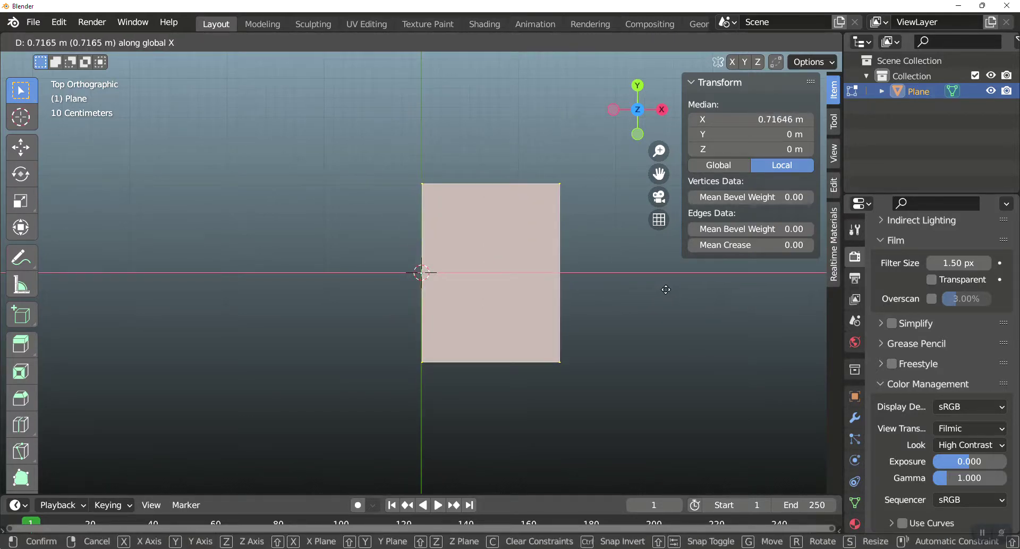
pyautogui.click(667, 290)
pyautogui.press('Tab')
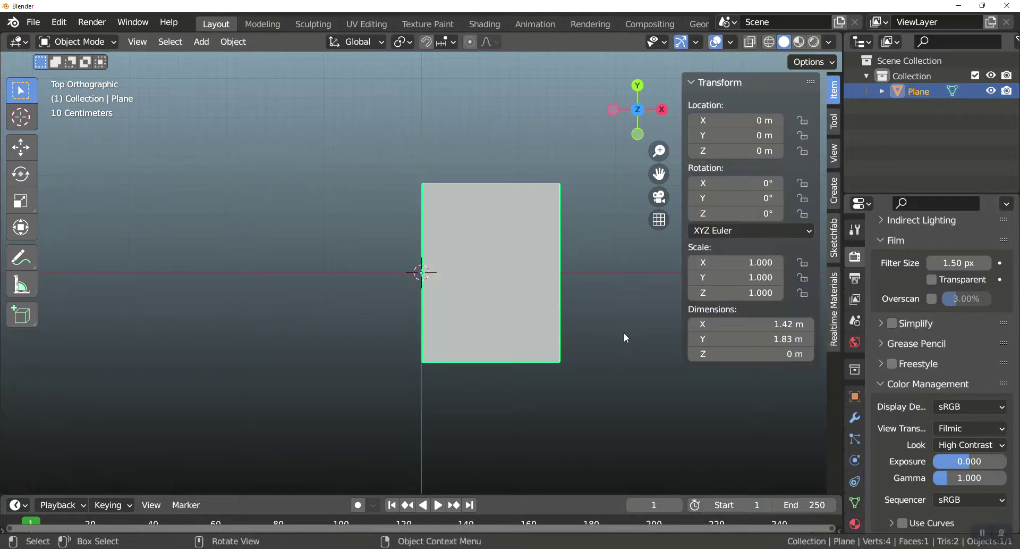
pyautogui.moveTo(632, 331); pyautogui.dragTo(625, 223, button='middle')
pyautogui.press('r')
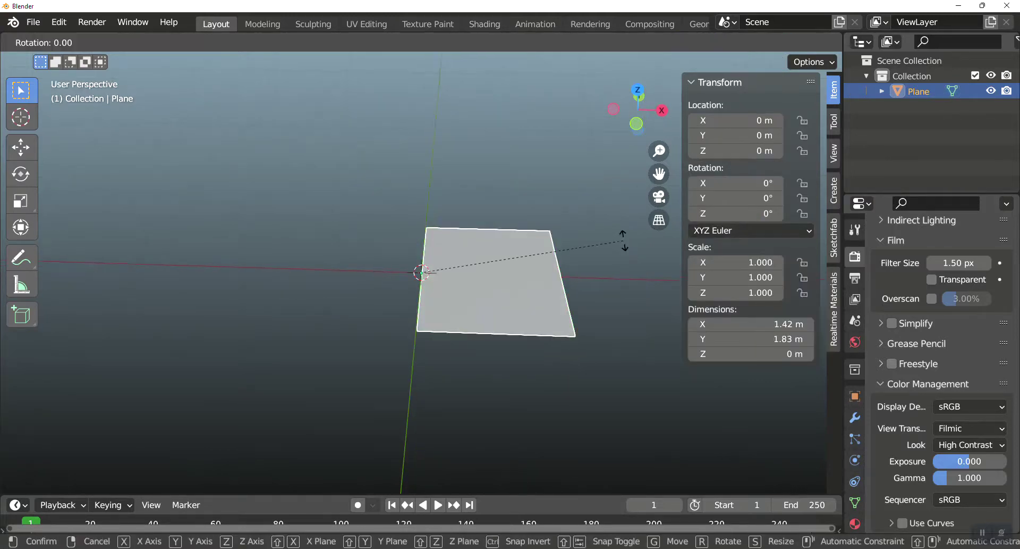
pyautogui.press('y')
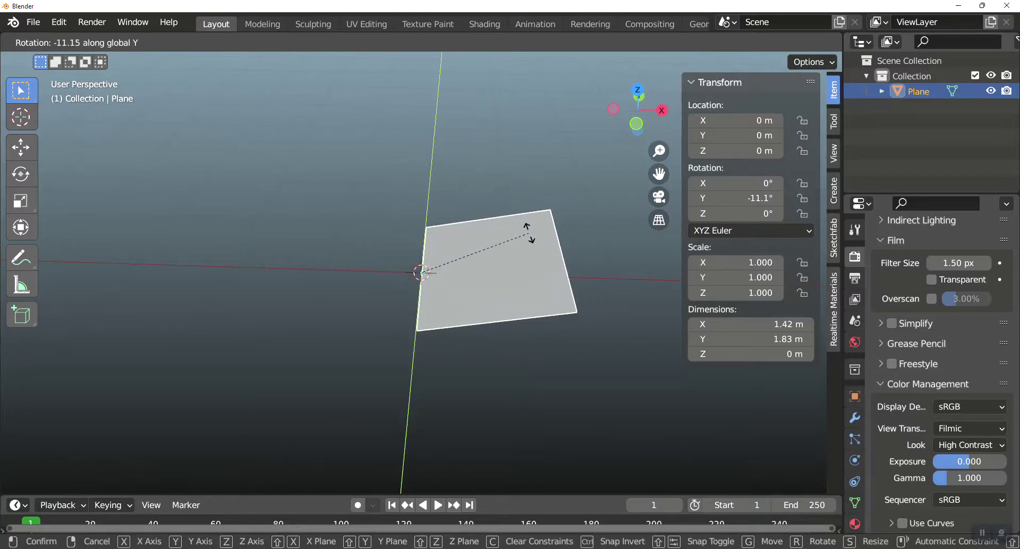
pyautogui.press('Escape')
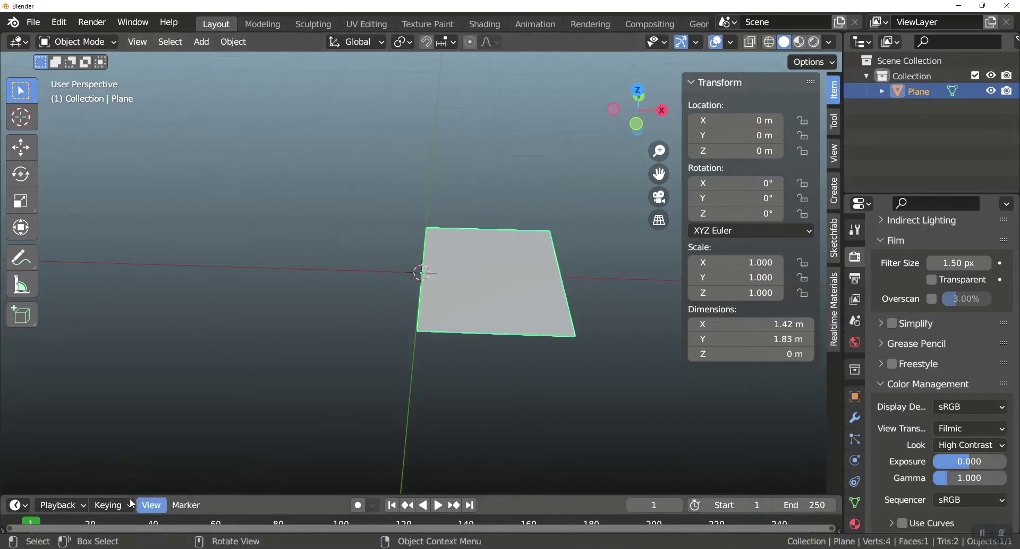
# Enlarge the timeline and insert a rotation keyframe for the plane at frame 1
pyautogui.moveTo(128, 495); pyautogui.dragTo(124, 416)
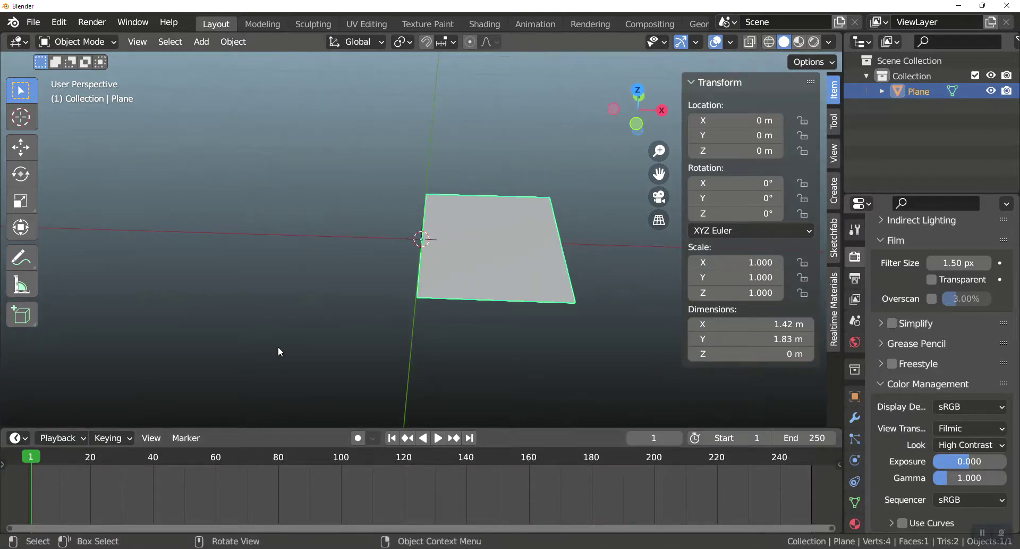
pyautogui.press('i')
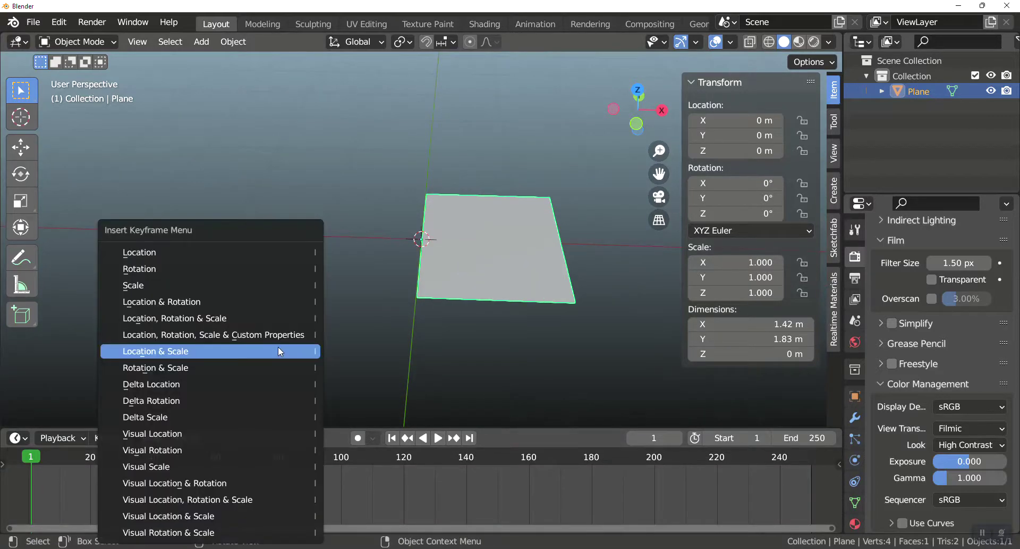
pyautogui.click(257, 269)
# Set the plane's Y rotation to -180° at frame 25 and keyframe its rotation
pyautogui.moveTo(32, 457); pyautogui.dragTo(106, 457)
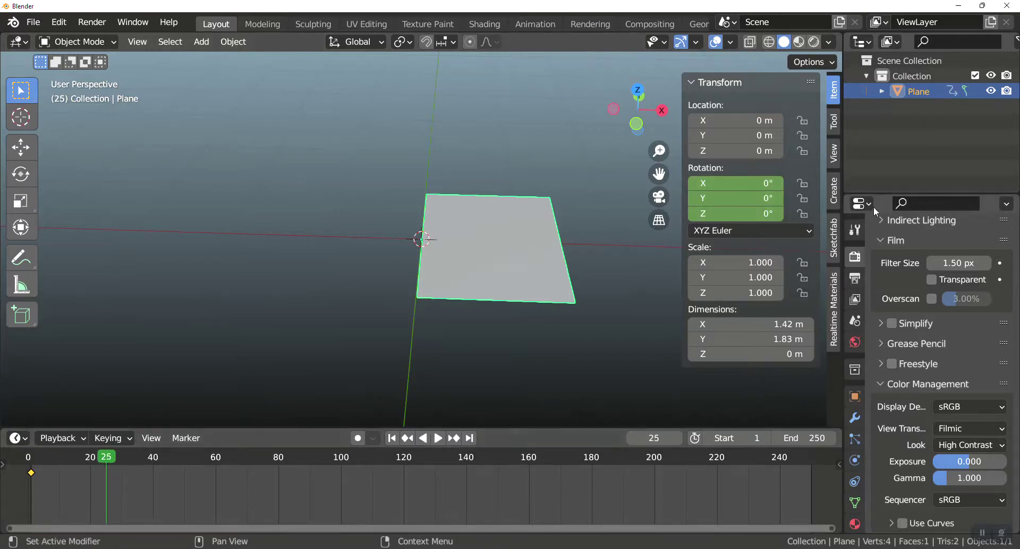
pyautogui.click(759, 199)
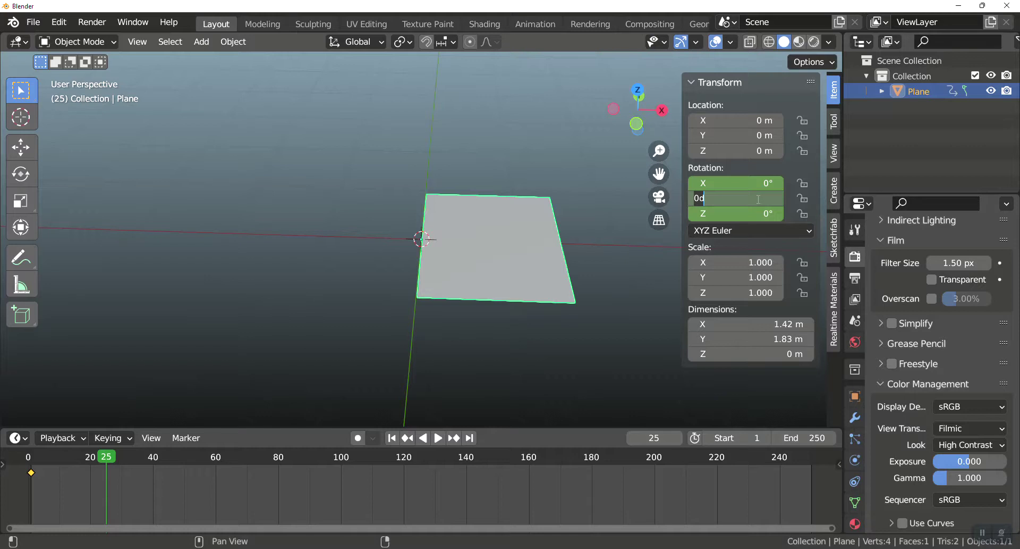
pyautogui.write('-180')
pyautogui.press('Return')
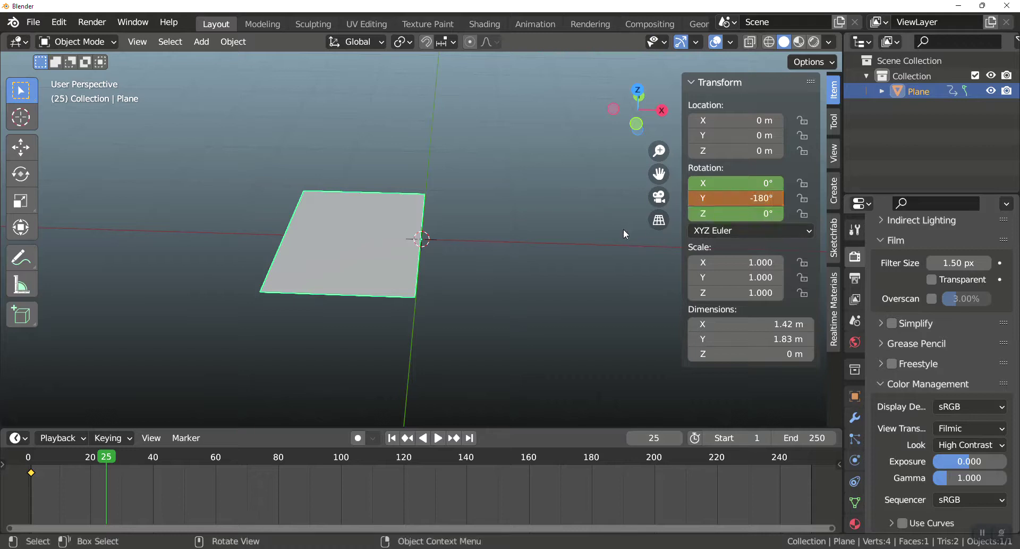
pyautogui.press('i')
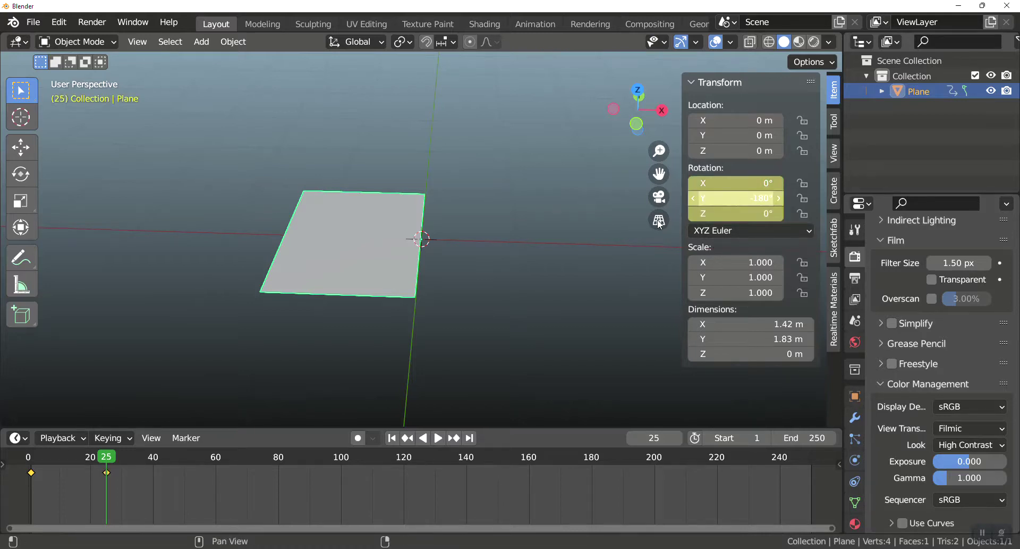
# Preview the plane's turning animation from the start and return to frame 1
pyautogui.hotkey('shift', 'Left')
pyautogui.press('space')
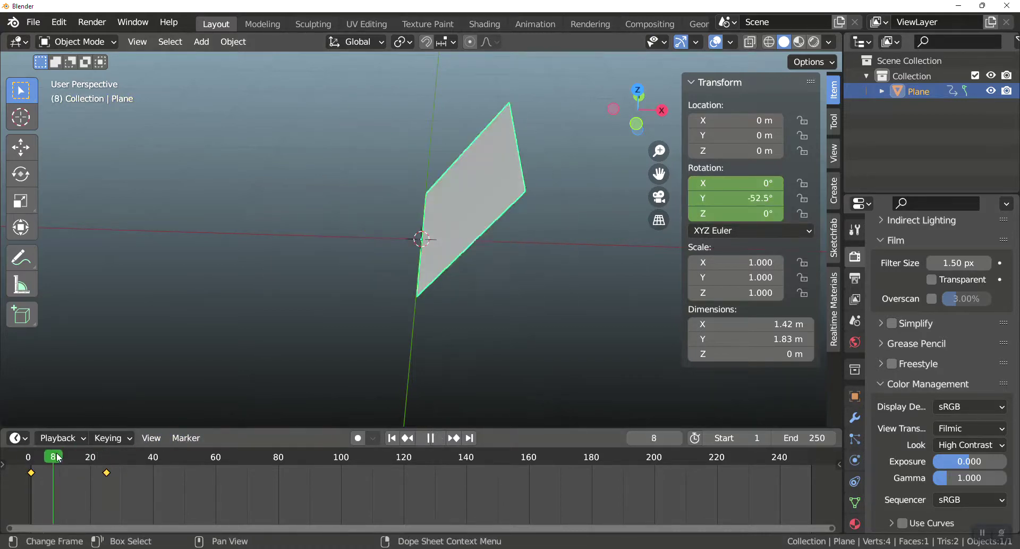
pyautogui.moveTo(91, 457); pyautogui.dragTo(32, 464)
pyautogui.press('space')
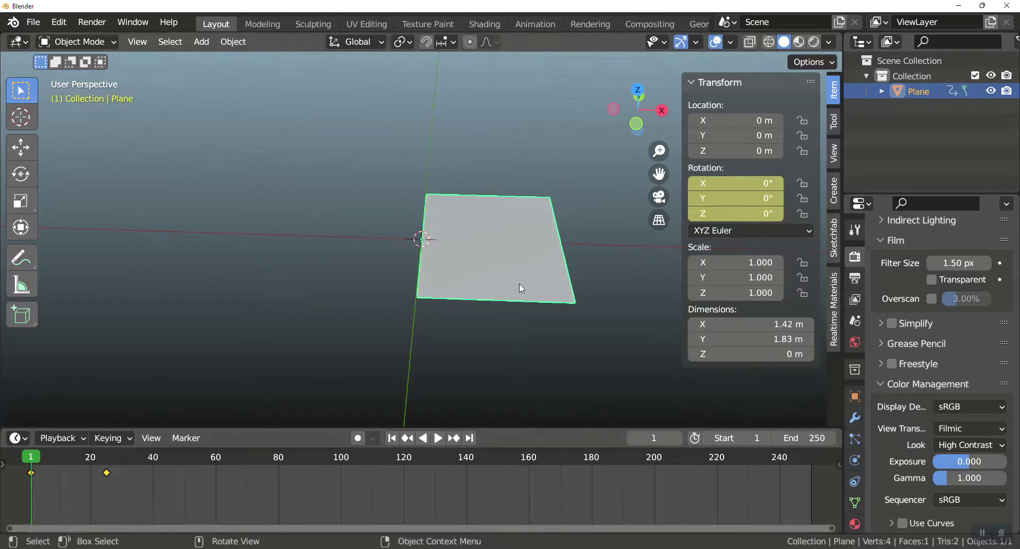
# Subdivide the whole plane three times in Edit Mode and return to Object Mode
pyautogui.press('Tab')
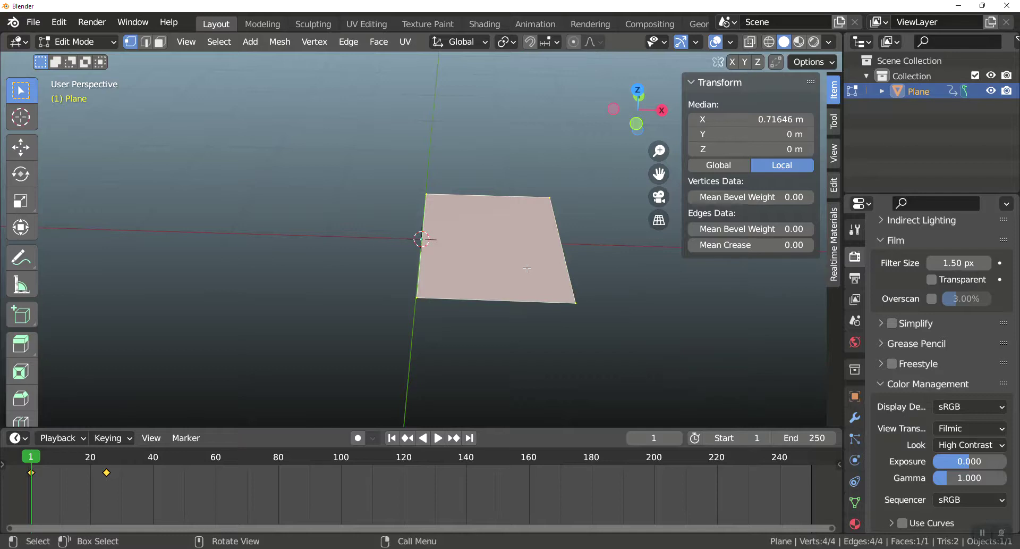
pyautogui.rightClick(527, 266)
pyautogui.click(509, 204)
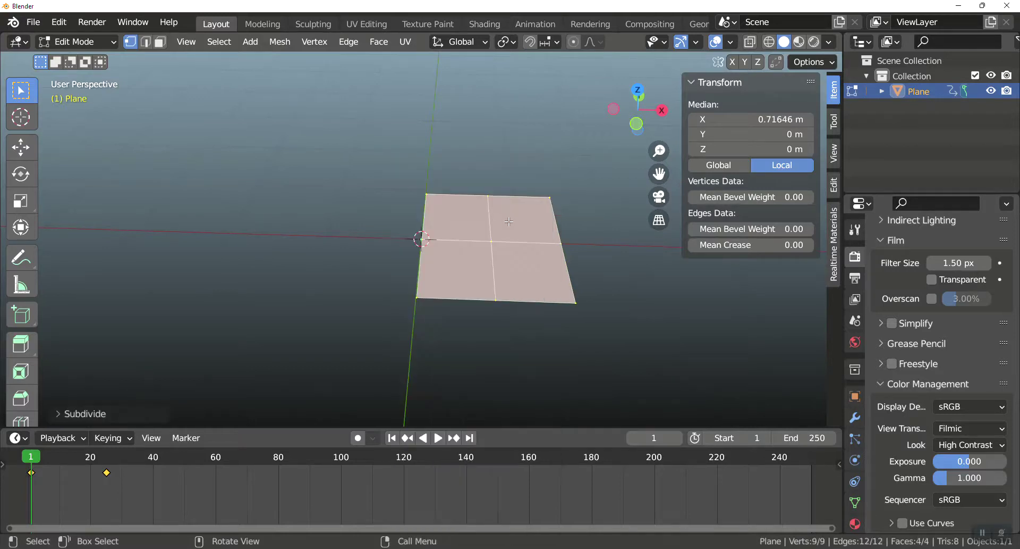
pyautogui.rightClick(496, 205)
pyautogui.click(496, 205)
pyautogui.rightClick(493, 213)
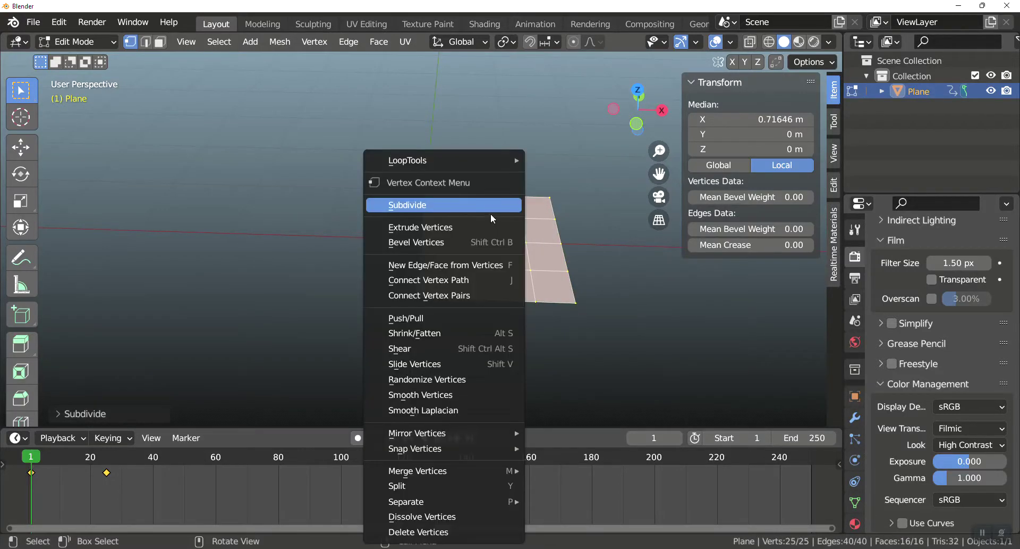
pyautogui.click(490, 210)
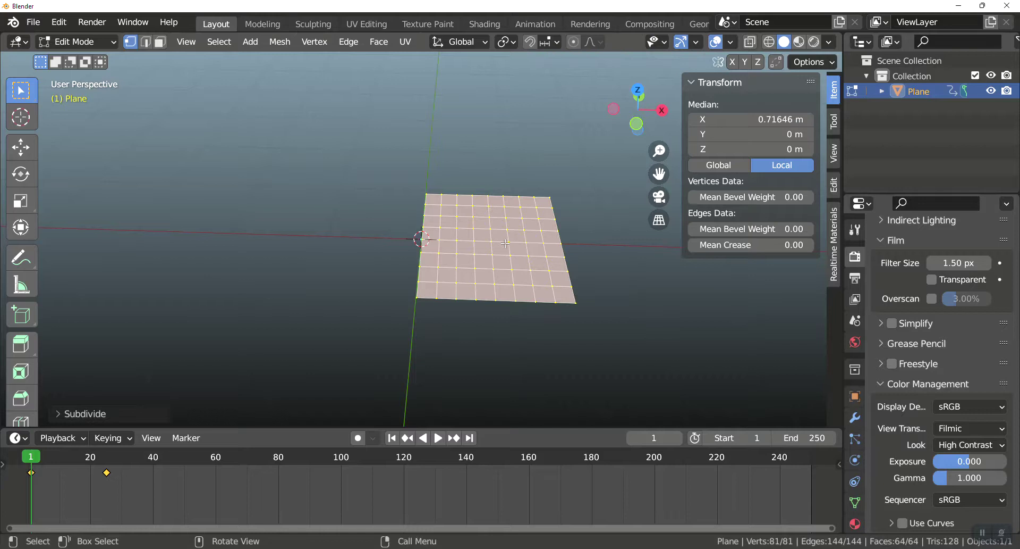
pyautogui.press('Tab')
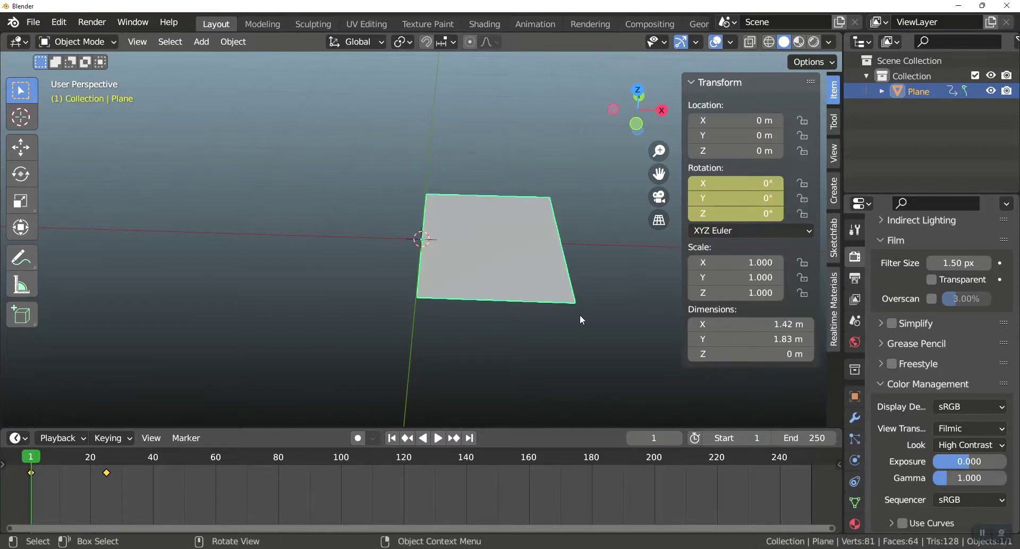
# Add a Simple Deform modifier to the plane, set it to Bend on the Y axis, and play the animation
pyautogui.click(856, 419)
pyautogui.click(935, 254)
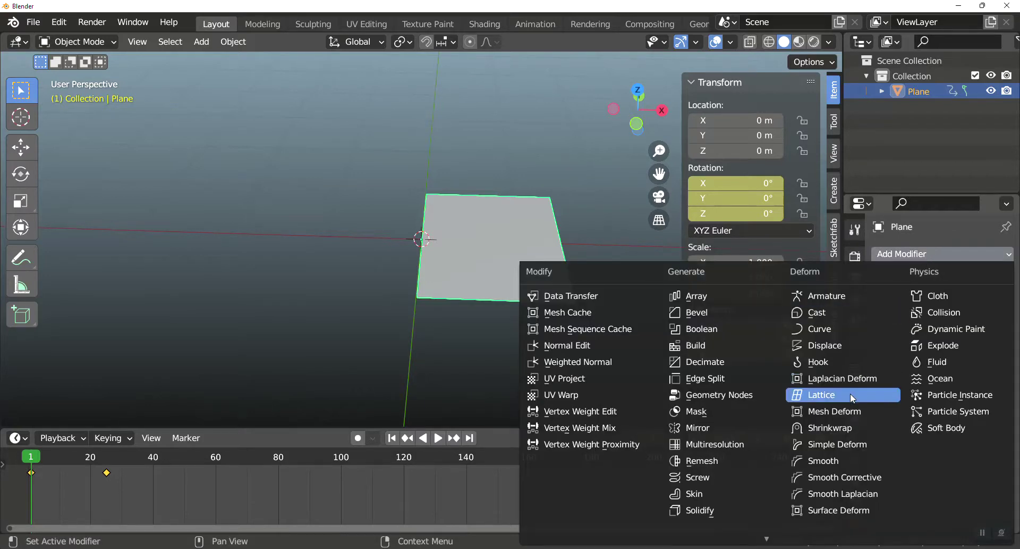
pyautogui.click(842, 444)
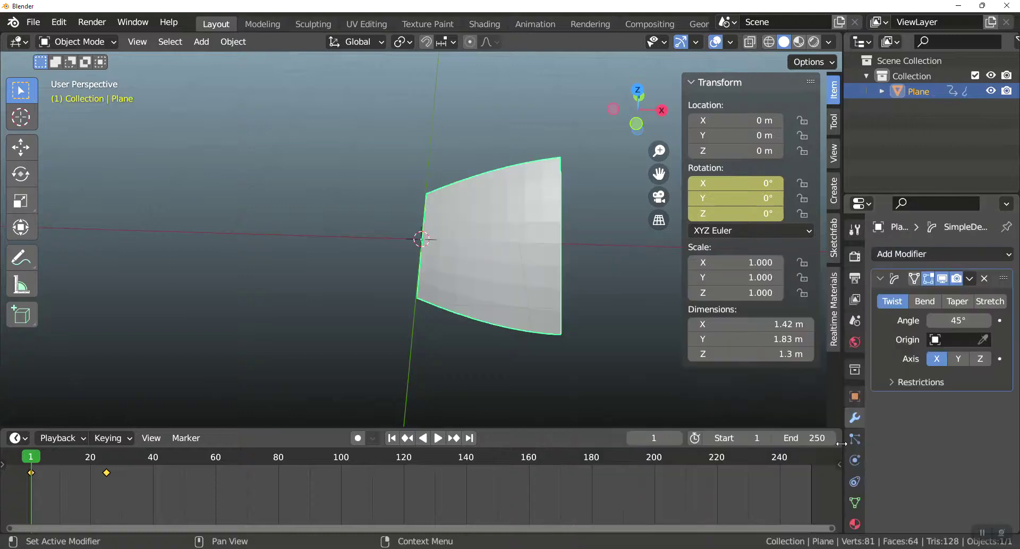
pyautogui.click(925, 302)
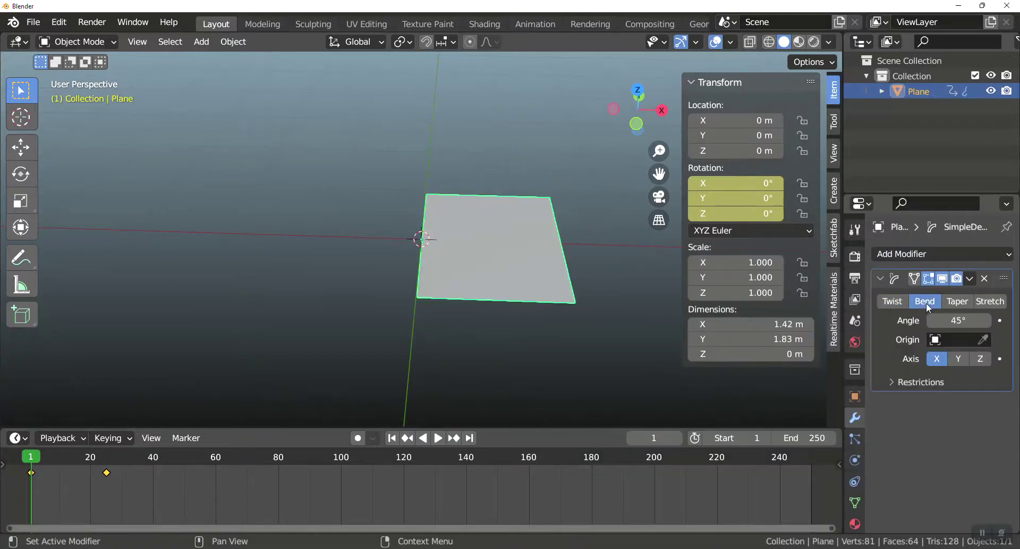
pyautogui.click(958, 358)
pyautogui.press('space')
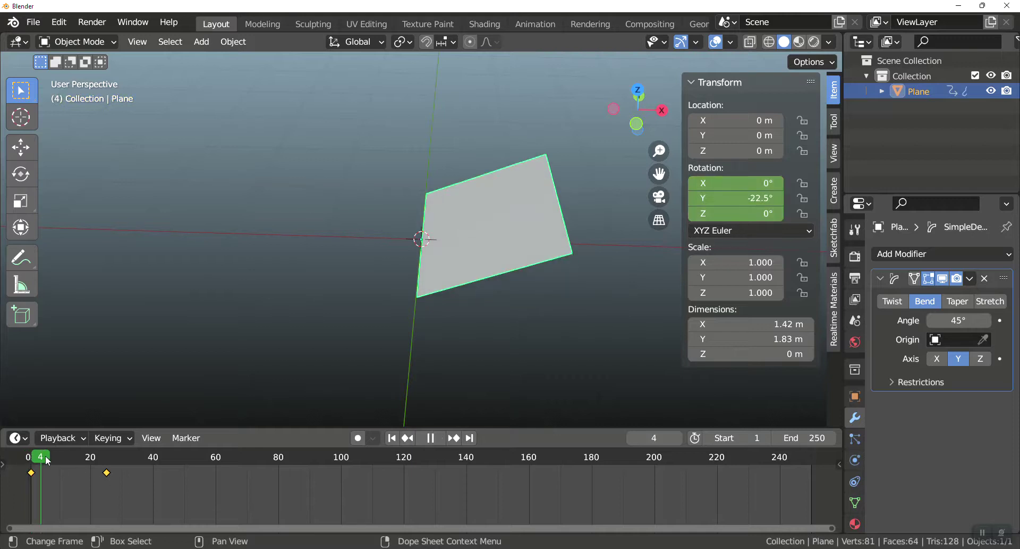
# Return the animation to frame 1 and add a Plain Axes empty at the world origin
pyautogui.moveTo(106, 460); pyautogui.dragTo(31, 461)
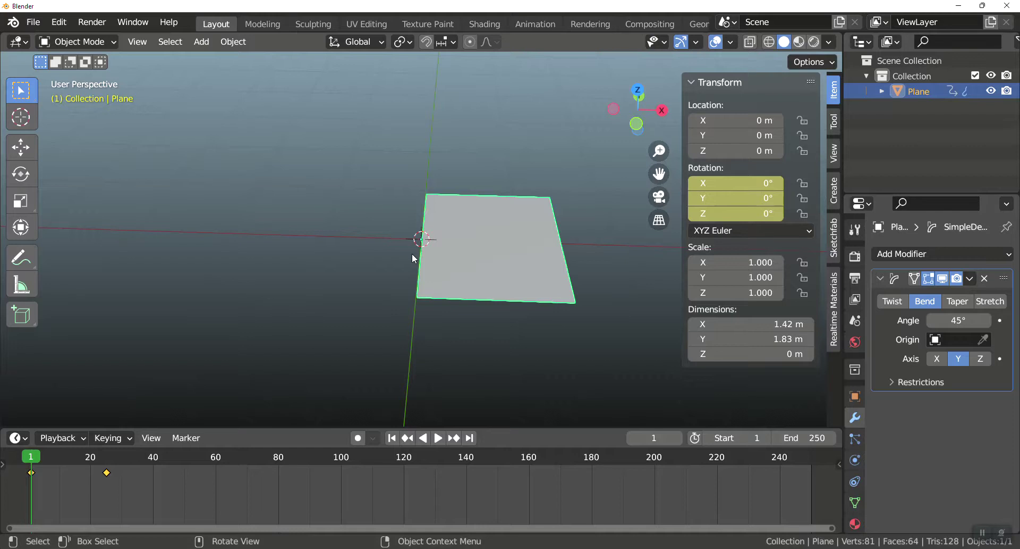
pyautogui.hotkey('shift', 'a')
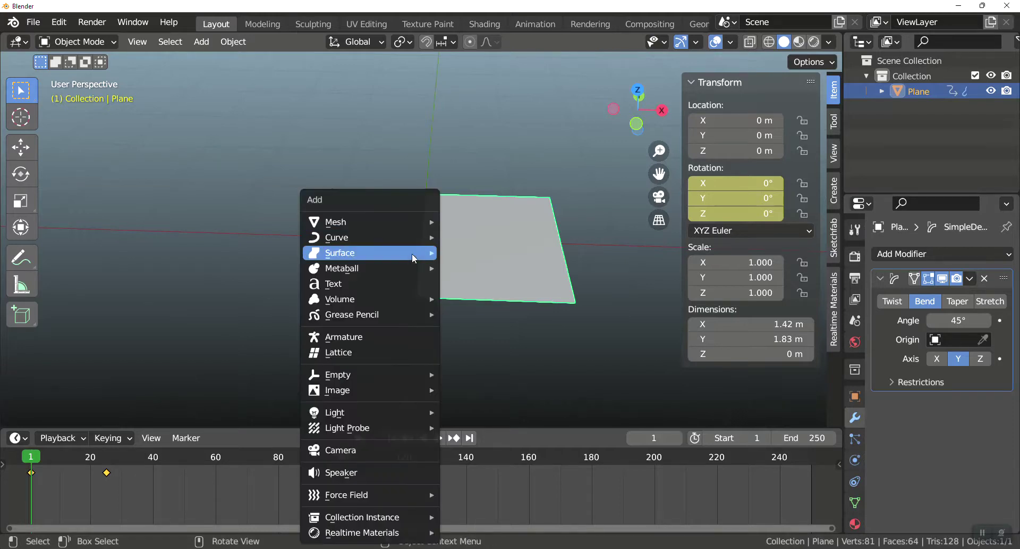
pyautogui.moveTo(407, 380)
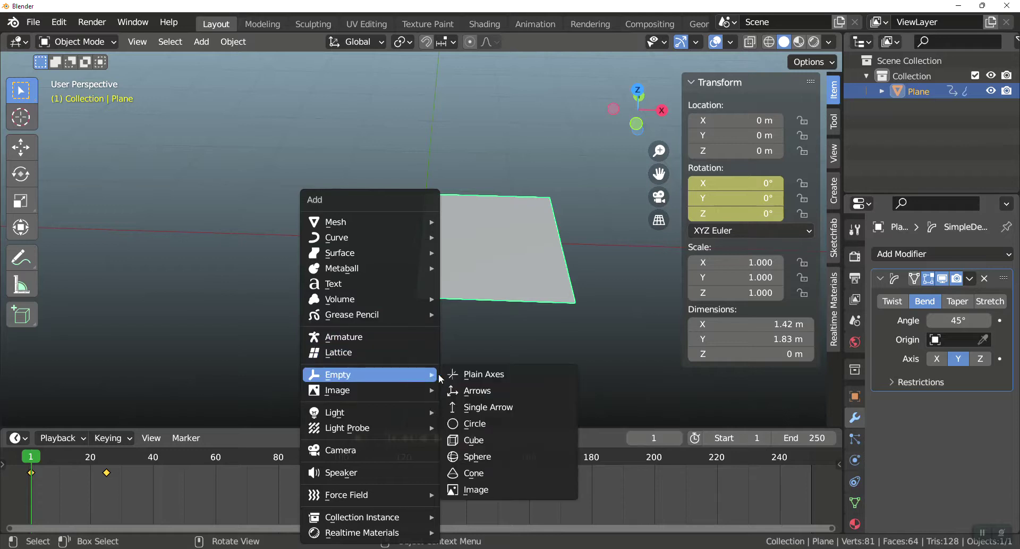
pyautogui.click(482, 374)
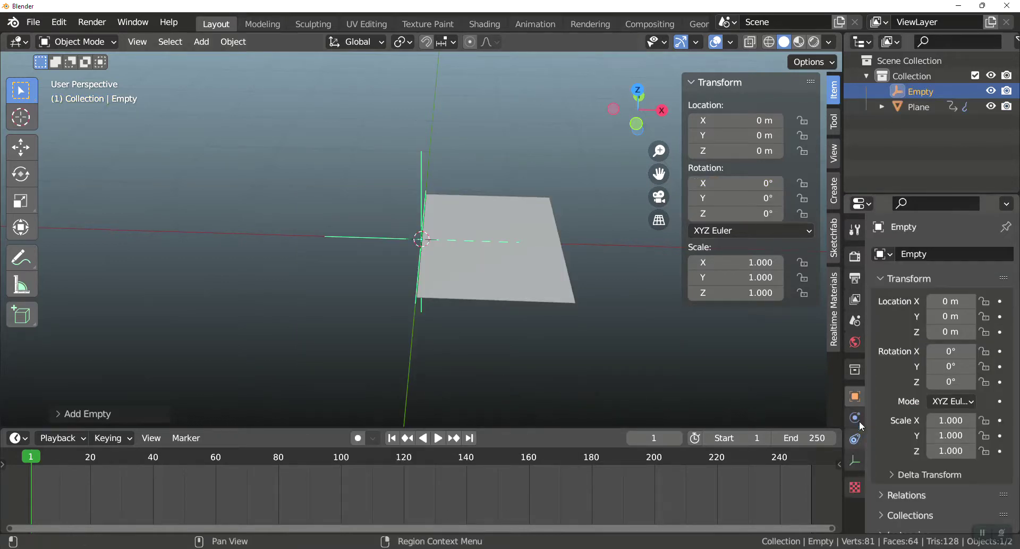
# Set the empty as the origin of the plane's Simple Deform modifier and preview the bend up to frame 8
pyautogui.click(497, 265)
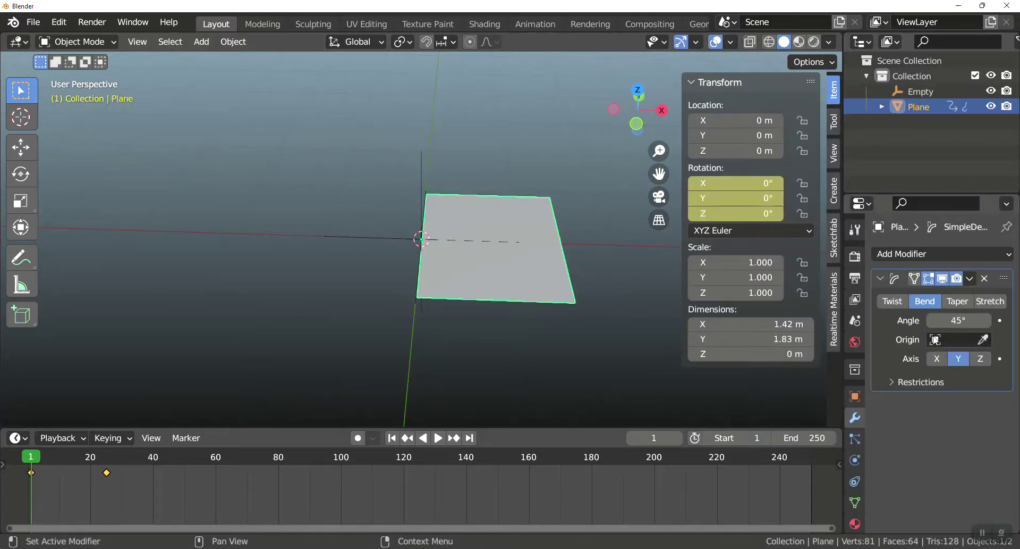
pyautogui.click(951, 339)
pyautogui.click(898, 362)
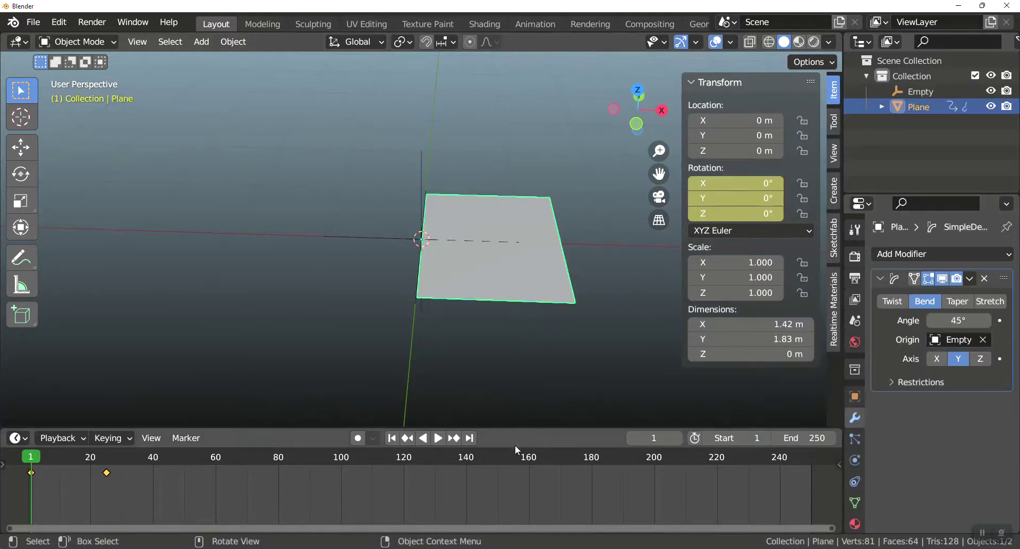
pyautogui.press('space')
pyautogui.moveTo(35, 460); pyautogui.dragTo(55, 461)
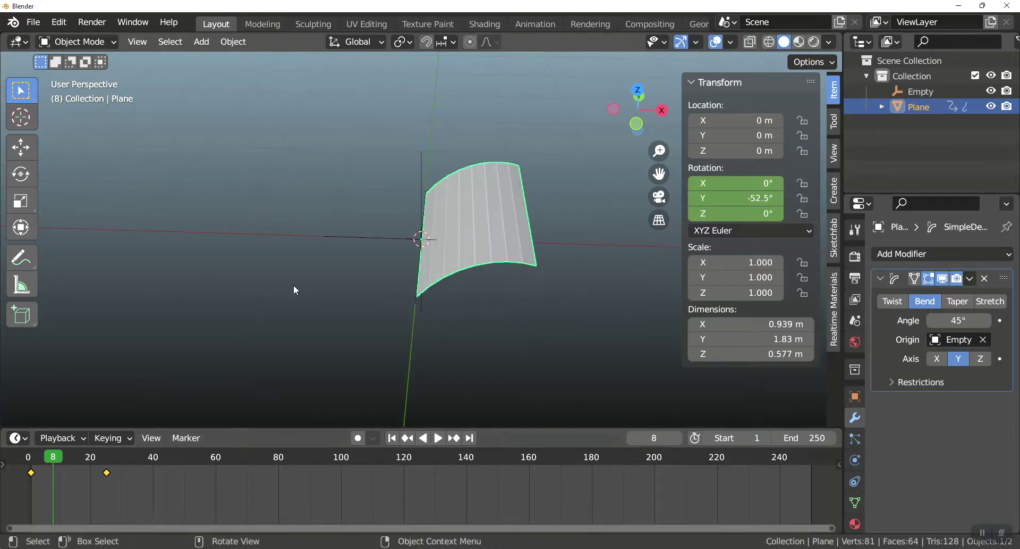
# Shade the bent plane smooth, preview the turning animation, and return to frame 0
pyautogui.rightClick(502, 219)
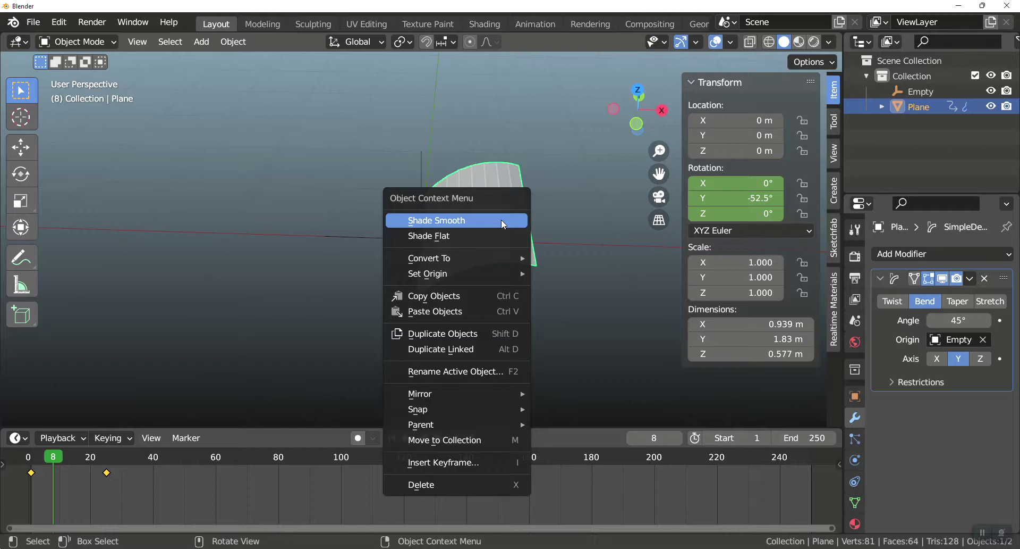
pyautogui.click(502, 219)
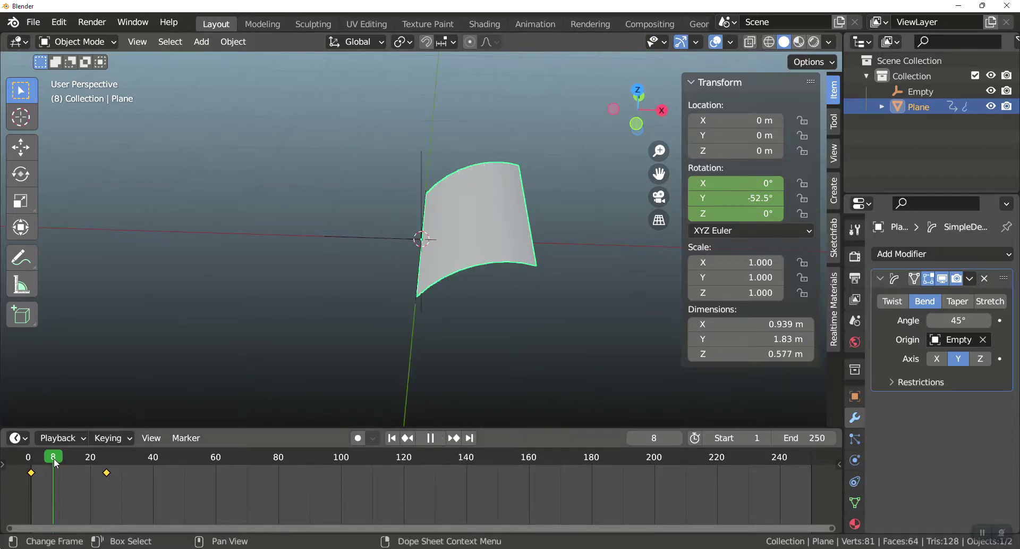
pyautogui.press('space')
pyautogui.moveTo(77, 466); pyautogui.dragTo(27, 481)
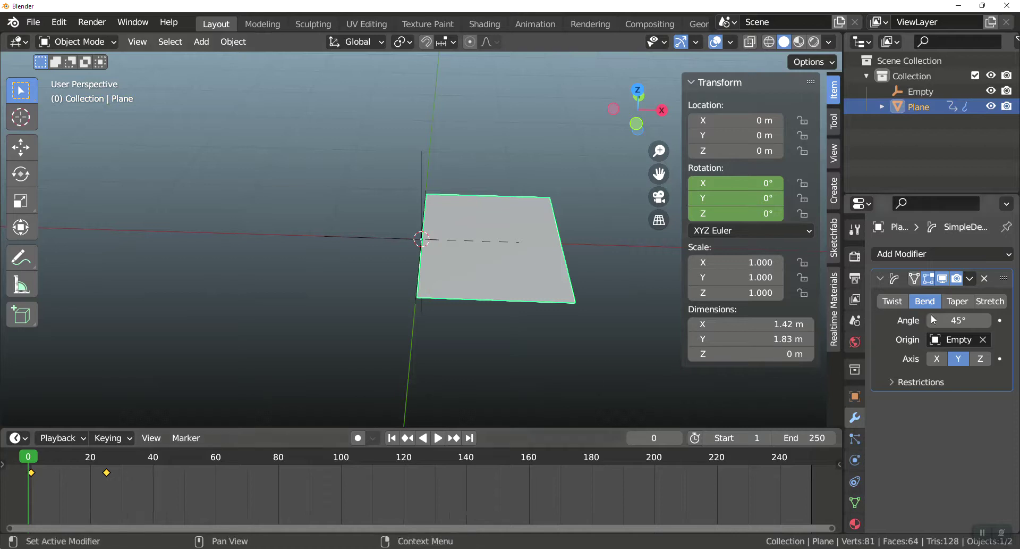
# Add a driver to the Bend angle with the scripted expression sin(var)
pyautogui.rightClick(958, 320)
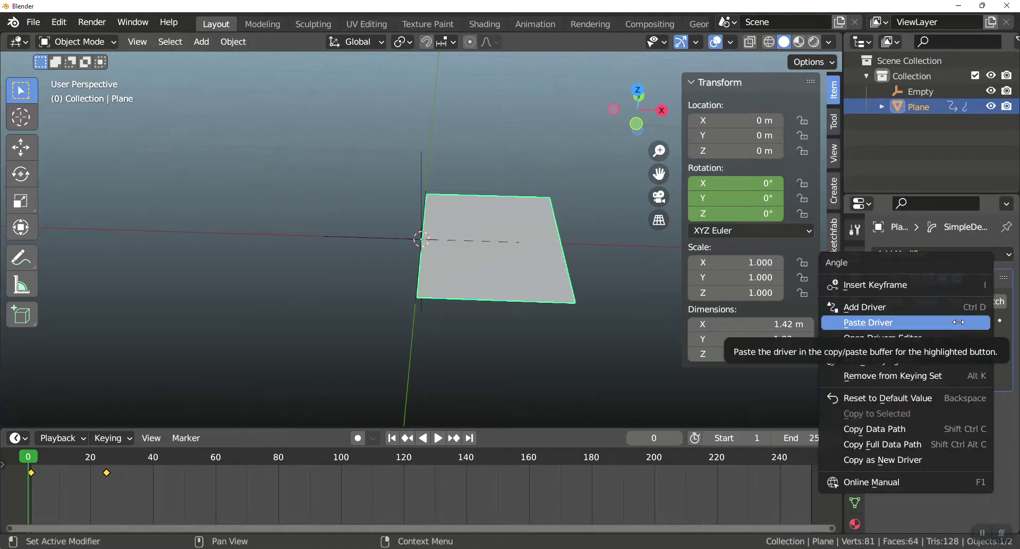
pyautogui.click(943, 309)
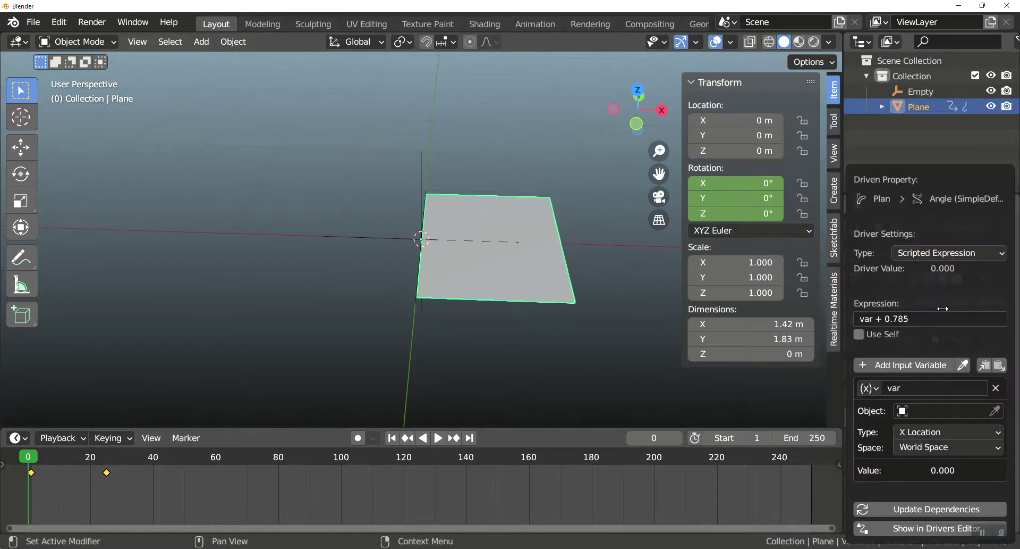
pyautogui.click(909, 319)
pyautogui.click(910, 319)
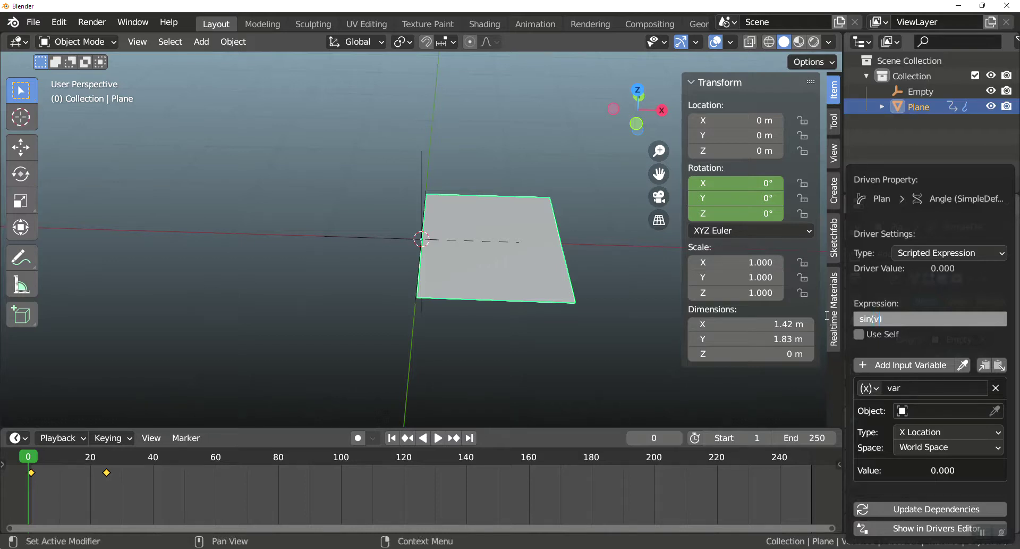
# Link the driver variable to the Plane's Y Rotation, preview the driven bend, and return to frame 1
pyautogui.click(930, 410)
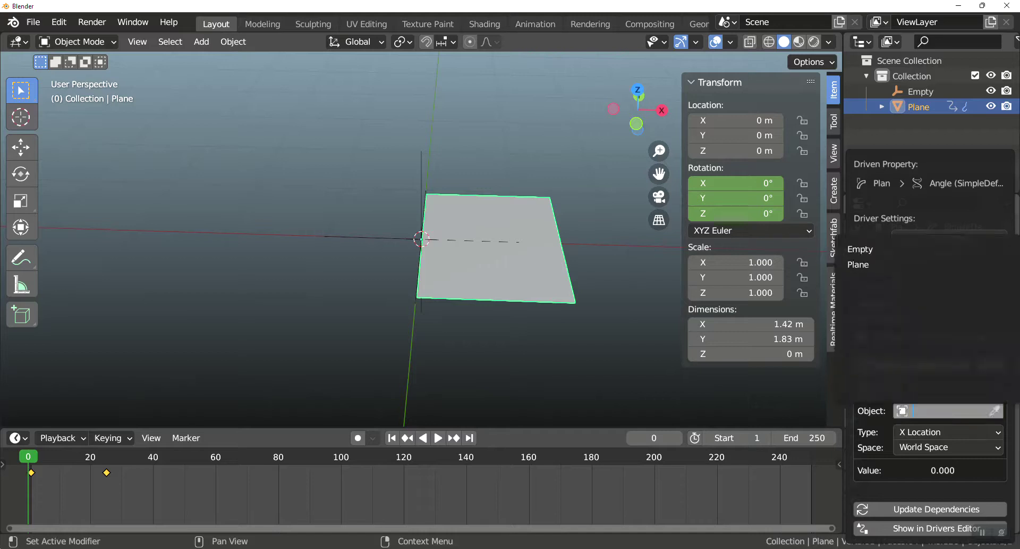
pyautogui.click(906, 264)
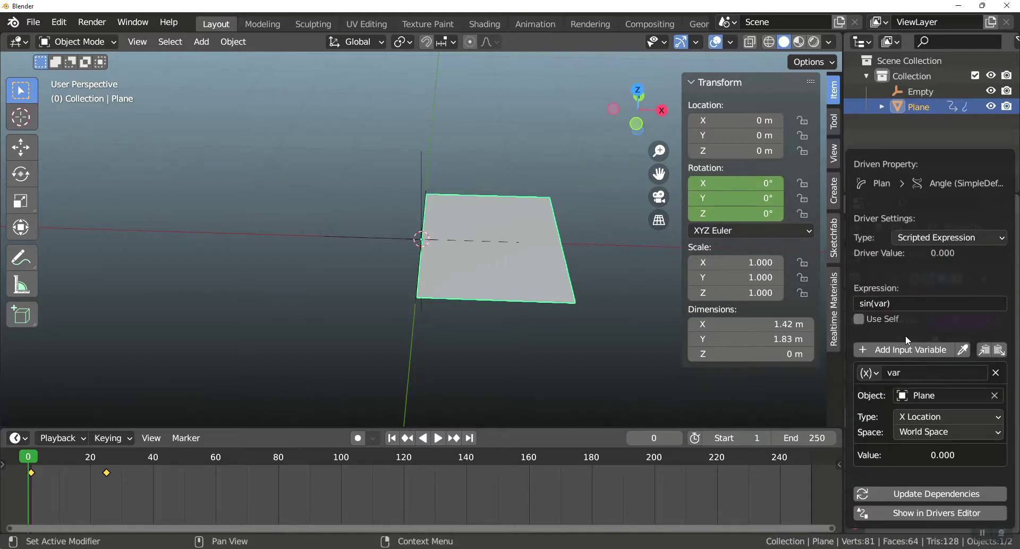
pyautogui.click(939, 416)
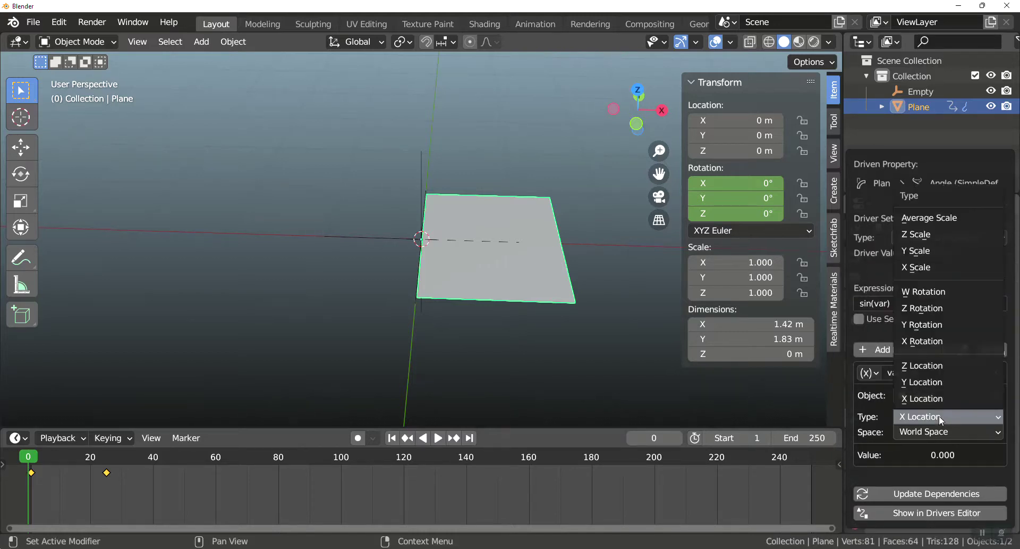
pyautogui.click(936, 324)
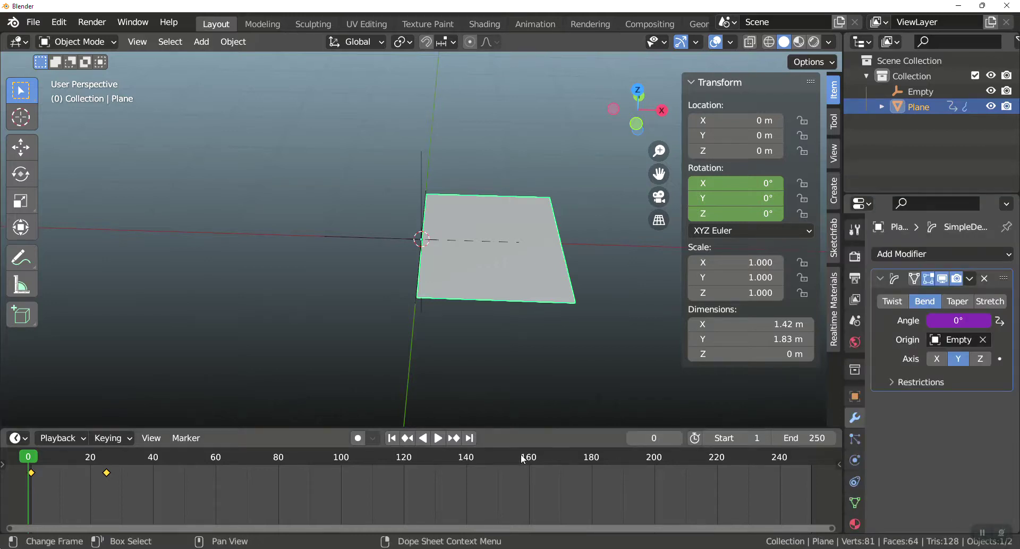
pyautogui.press('space')
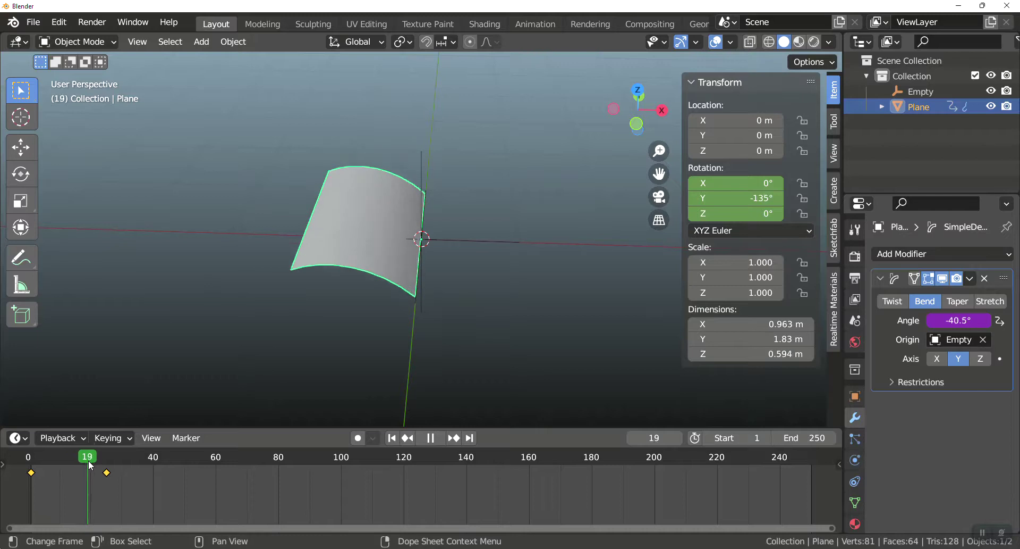
pyautogui.moveTo(107, 465); pyautogui.dragTo(33, 482)
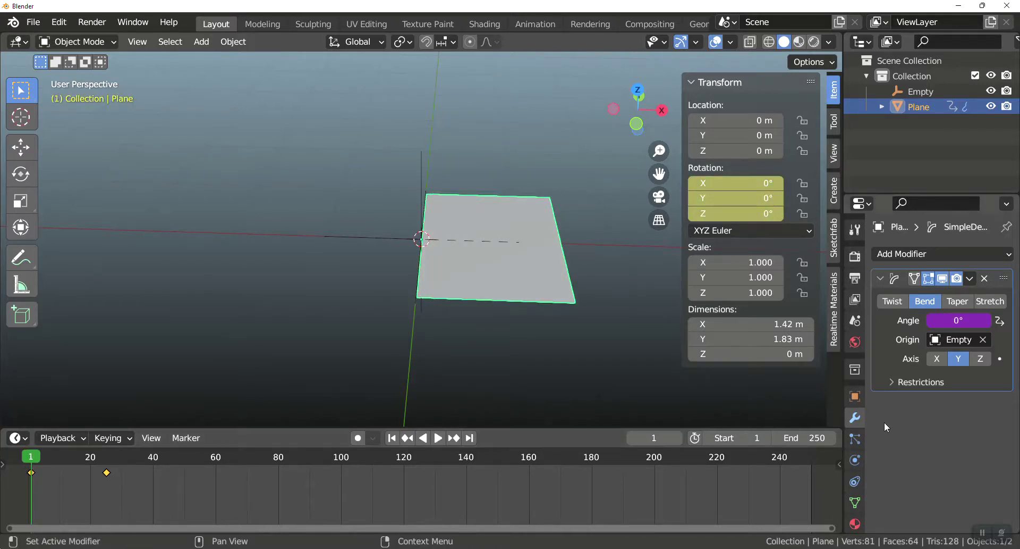
# Add a second Simple Deform modifier to the plane, place it above the Bend modifier, and set its Twist axis to Y
pyautogui.click(951, 254)
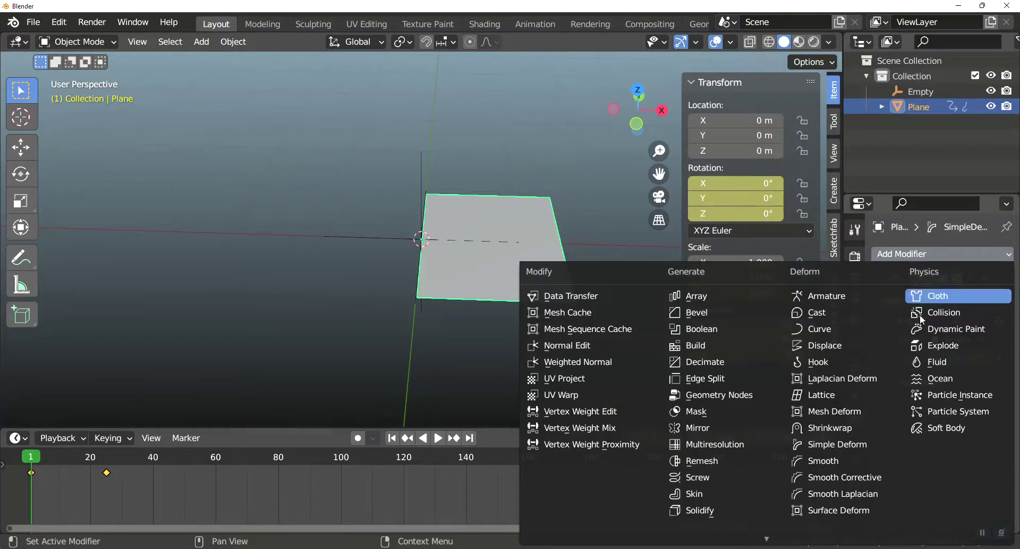
pyautogui.click(859, 444)
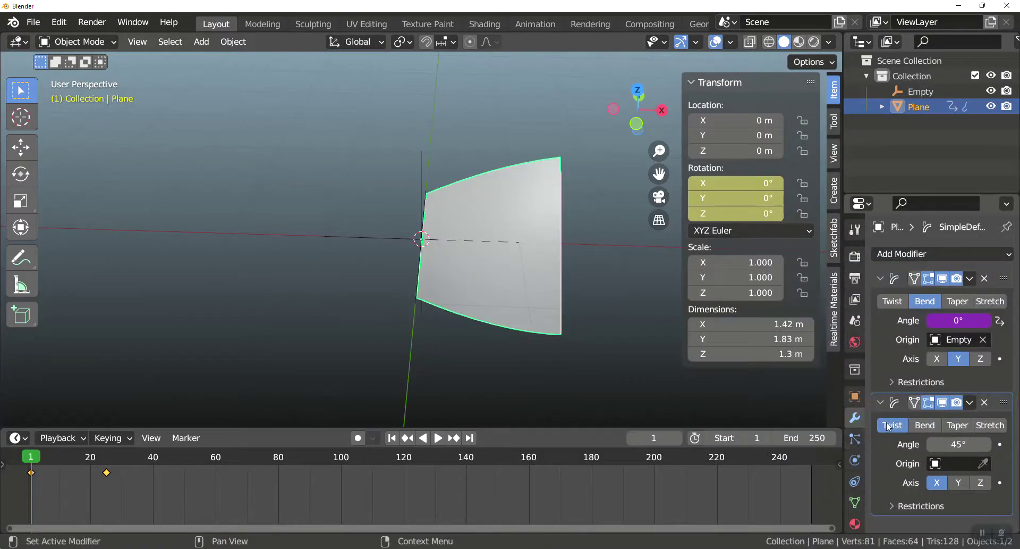
pyautogui.moveTo(1004, 402); pyautogui.dragTo(1003, 285)
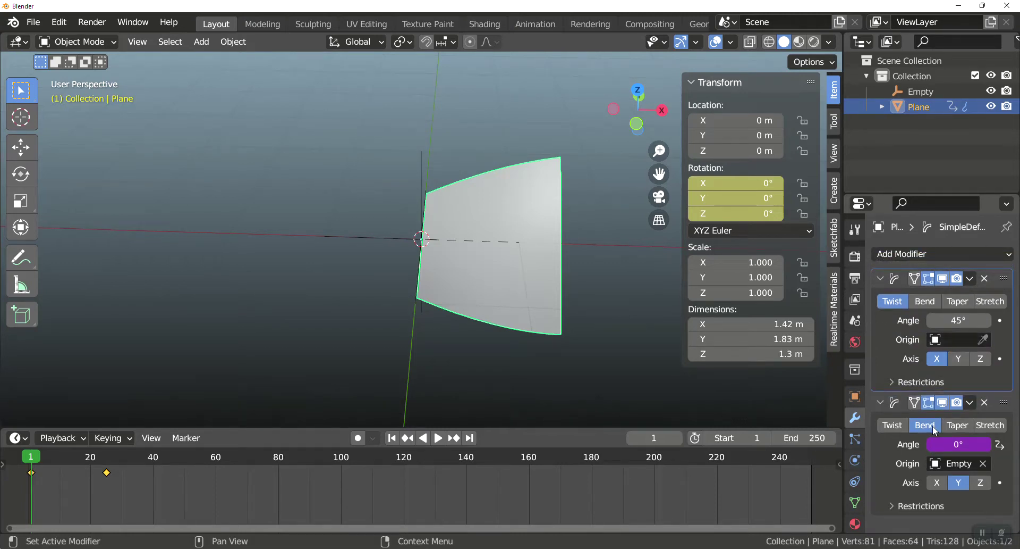
pyautogui.click(960, 359)
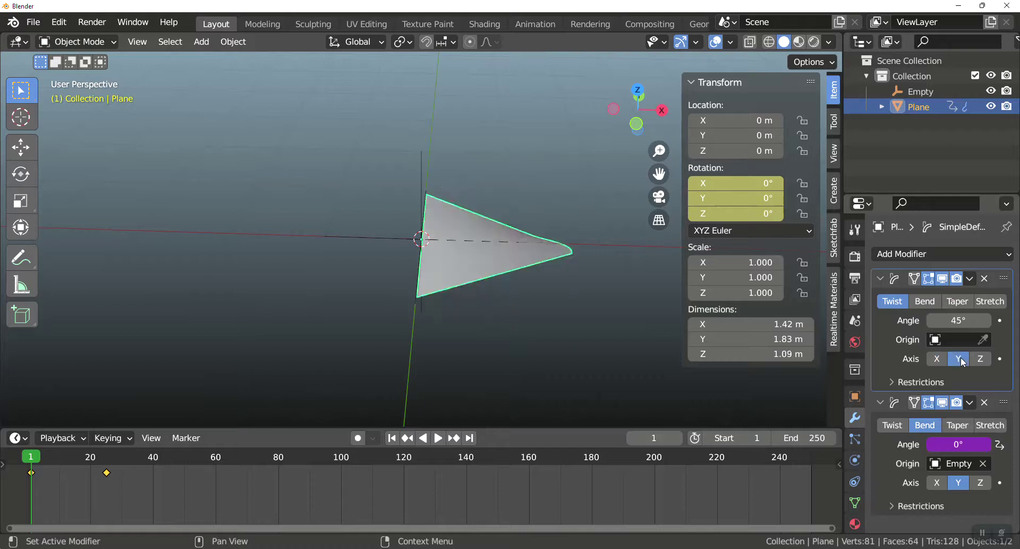
# Copy the Bend angle's driver onto the Twist angle, preview the page turn, and return to frame 1
pyautogui.rightClick(959, 445)
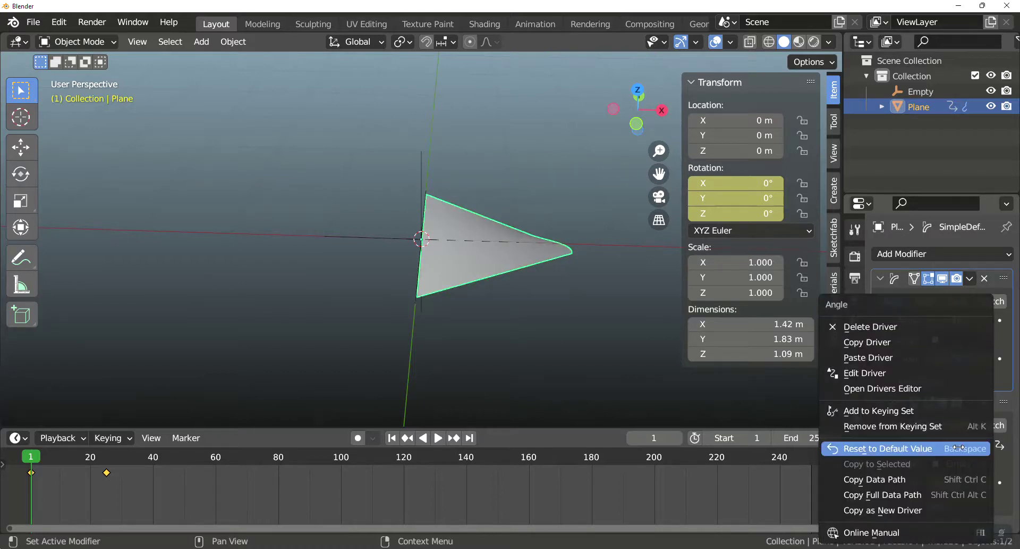
pyautogui.click(910, 342)
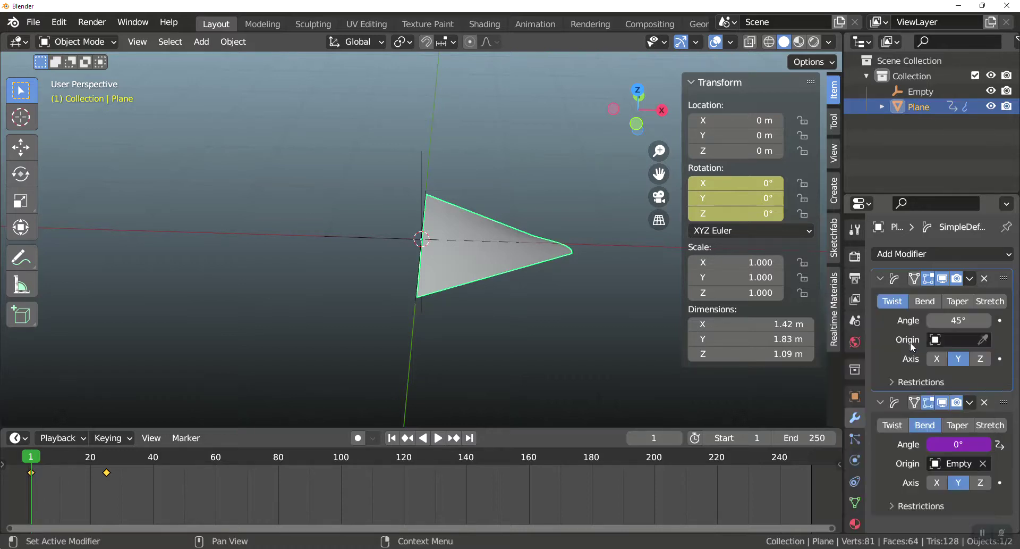
pyautogui.rightClick(957, 320)
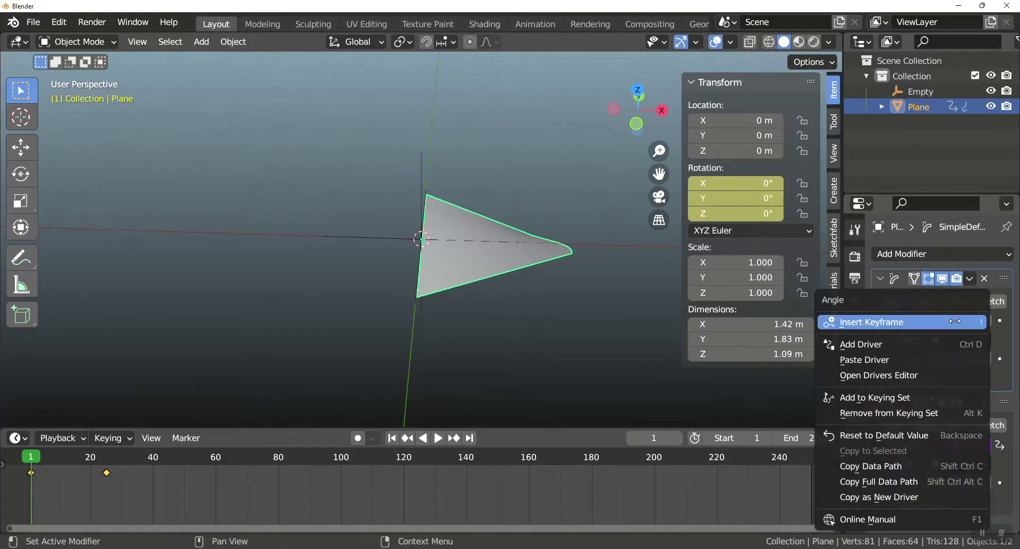
pyautogui.click(909, 358)
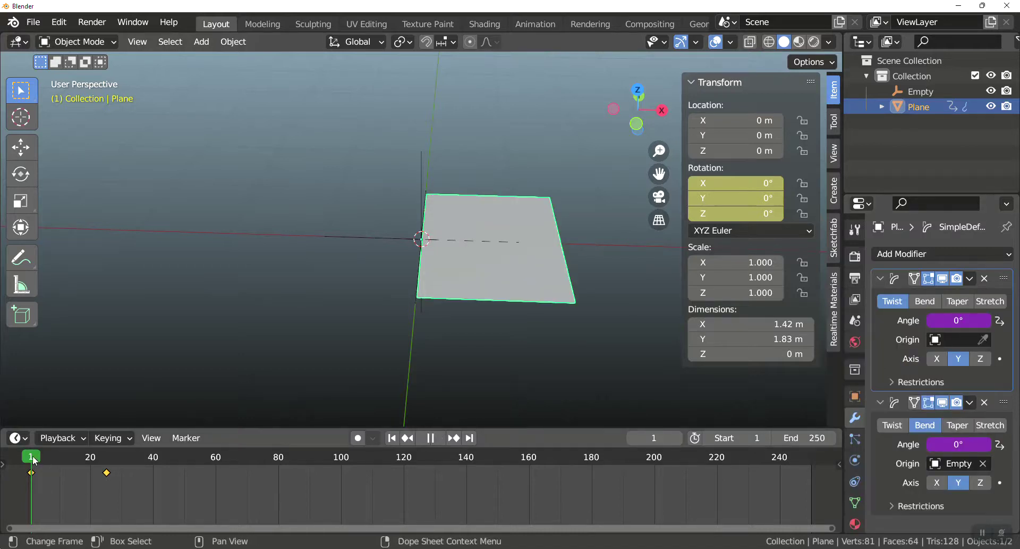
pyautogui.moveTo(34, 461)
pyautogui.mouseDown()
pyautogui.moveTo(107, 464)
pyautogui.moveTo(31, 464)
pyautogui.moveTo(103, 469)
pyautogui.moveTo(31, 476)
pyautogui.mouseUp()
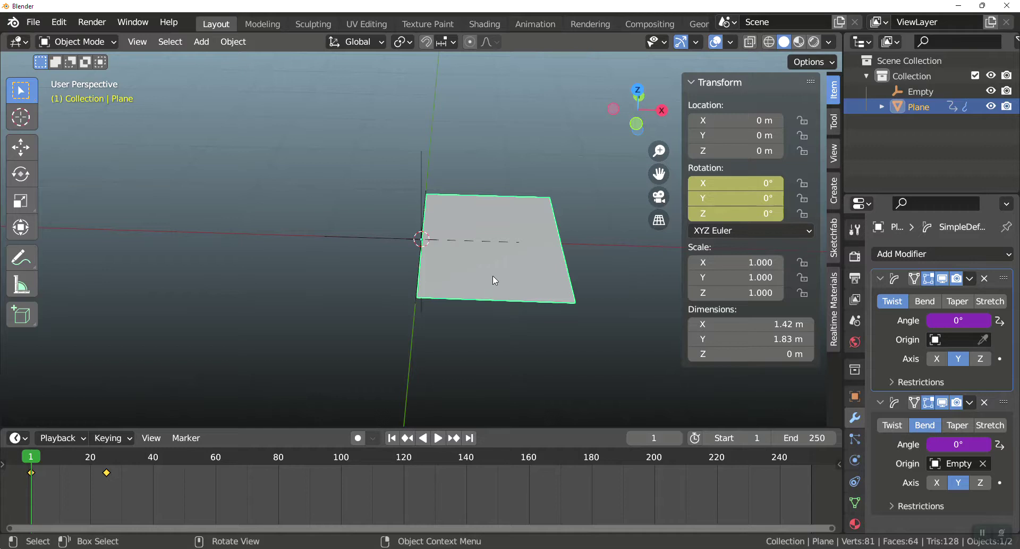
# Duplicate the animated plane four times in place
pyautogui.hotkey('shift', 'd')
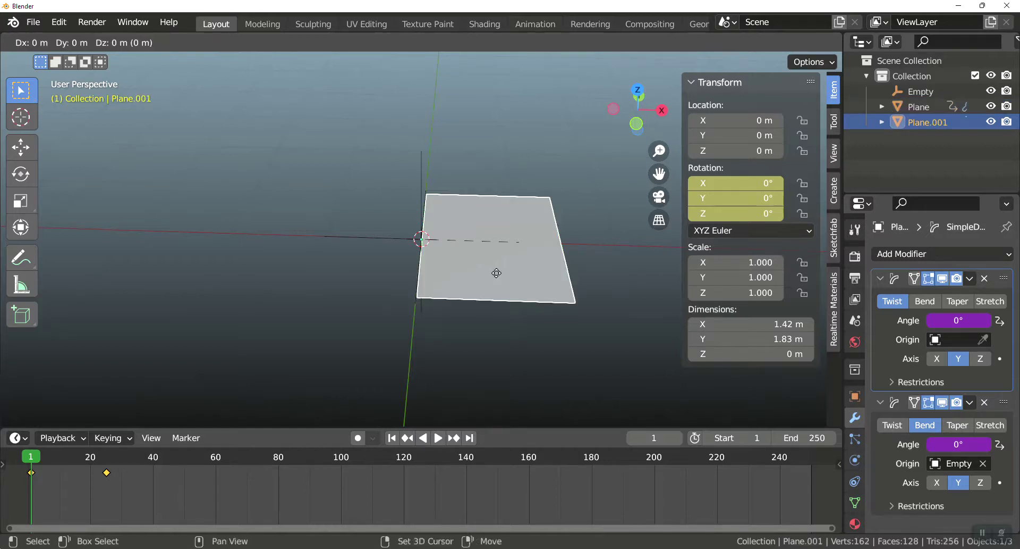
pyautogui.click(497, 274)
pyautogui.hotkey('shift', 'd')
pyautogui.click(497, 273)
pyautogui.hotkey('shift', 'd')
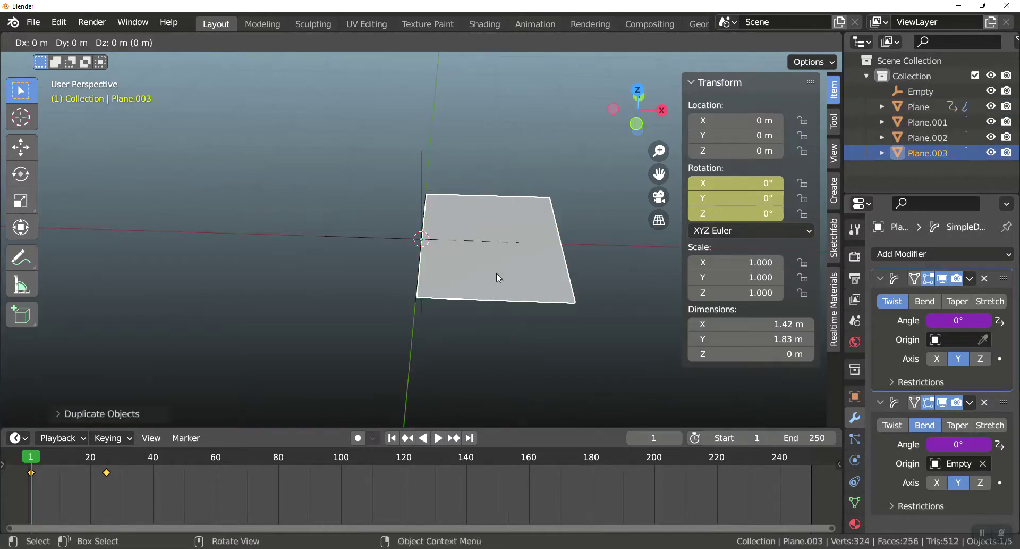
pyautogui.click(497, 273)
pyautogui.hotkey('shift', 'd')
pyautogui.click(497, 273)
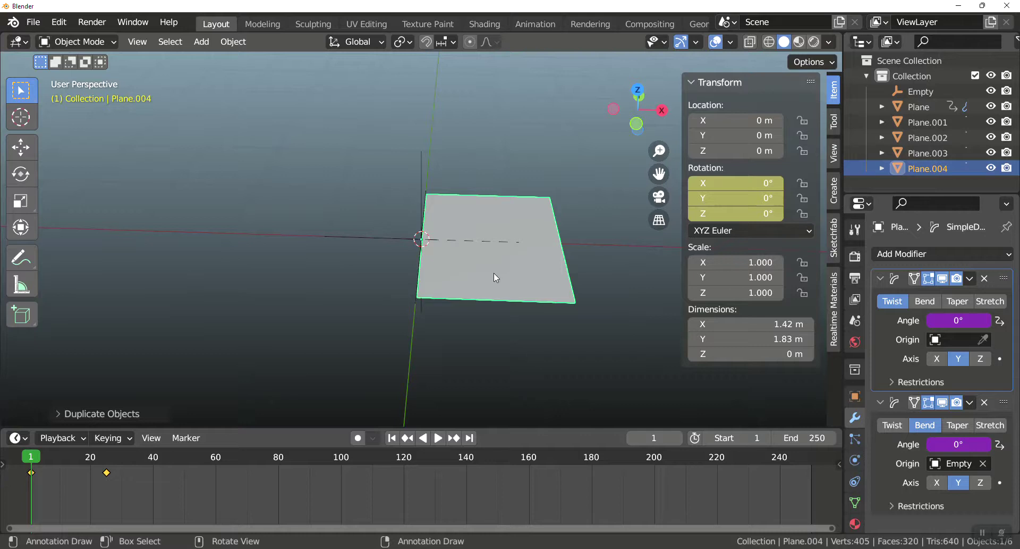
# Shift both rotation keyframes of Plane.001 forward by about 9 frames, to frames 10 and 34
pyautogui.click(933, 125)
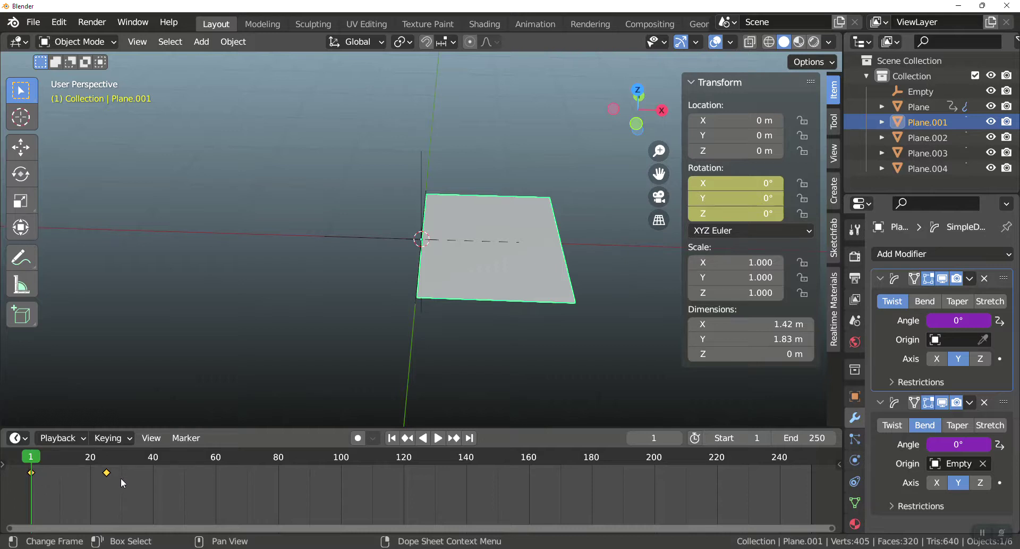
pyautogui.press('g')
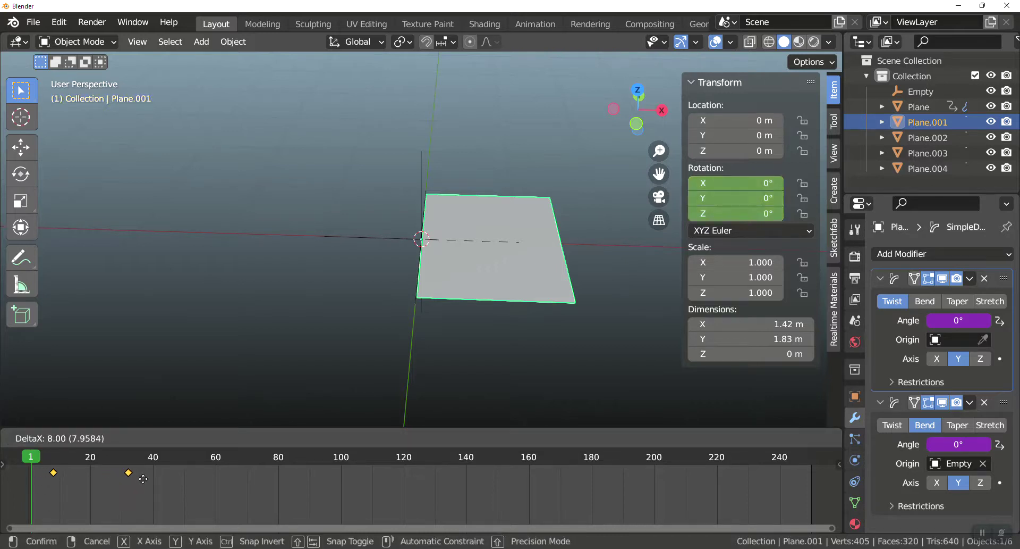
pyautogui.rightClick(149, 479)
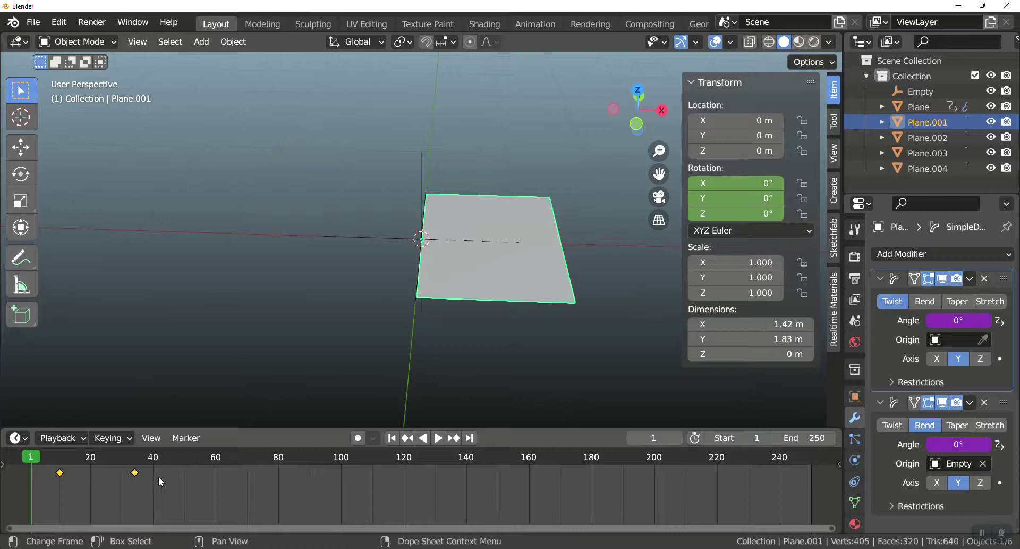
# Shift both rotation keyframes of Plane.002 forward to about frames 20 and 44
pyautogui.click(928, 138)
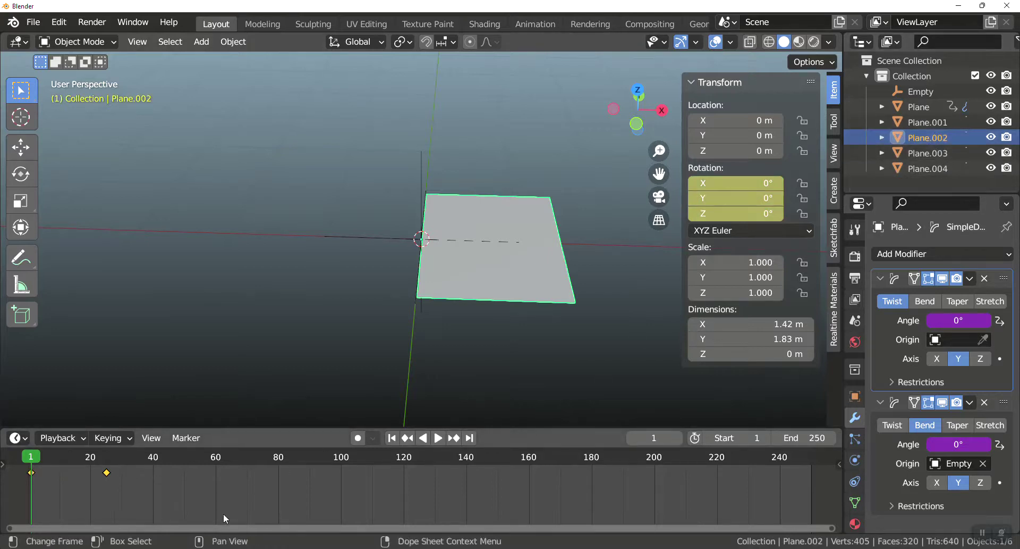
pyautogui.press('g')
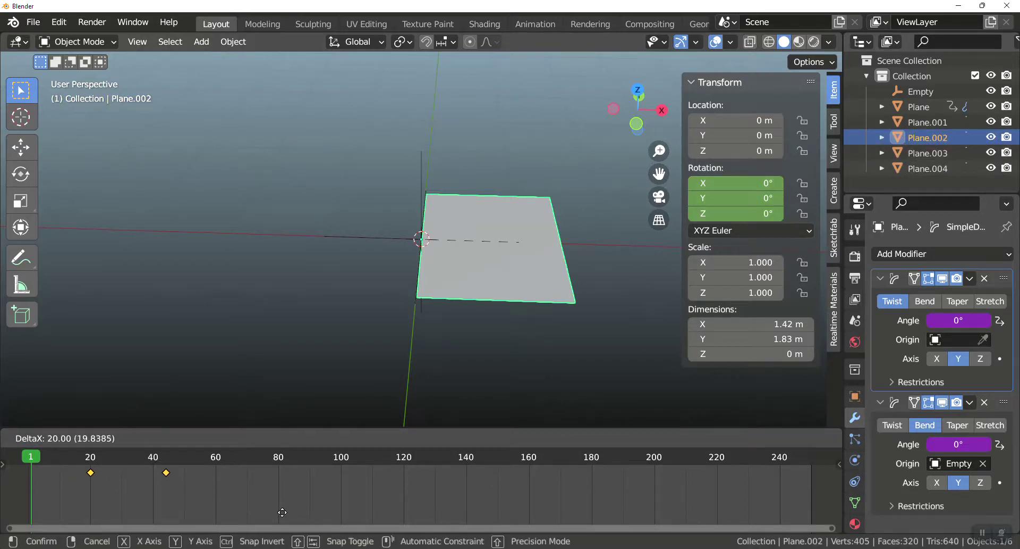
pyautogui.rightClick(282, 511)
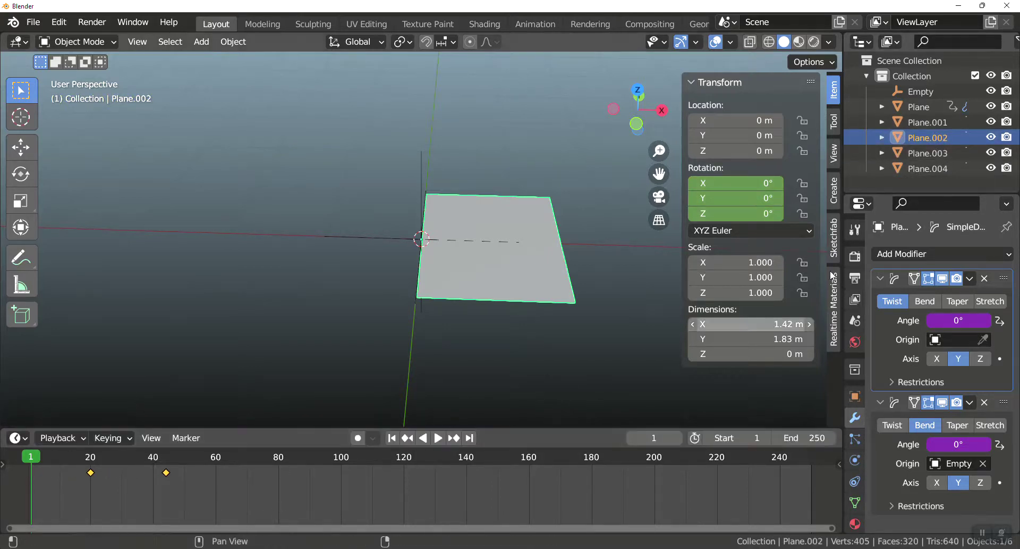
# Shift both rotation keyframes of Plane.003 forward to about frames 30 and 54
pyautogui.click(928, 153)
pyautogui.press('g')
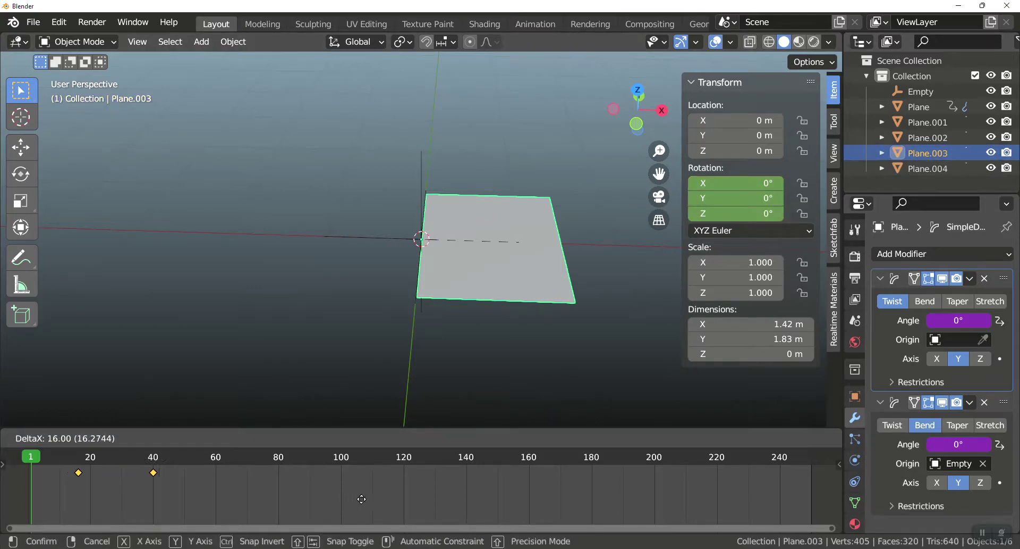
pyautogui.click(400, 499)
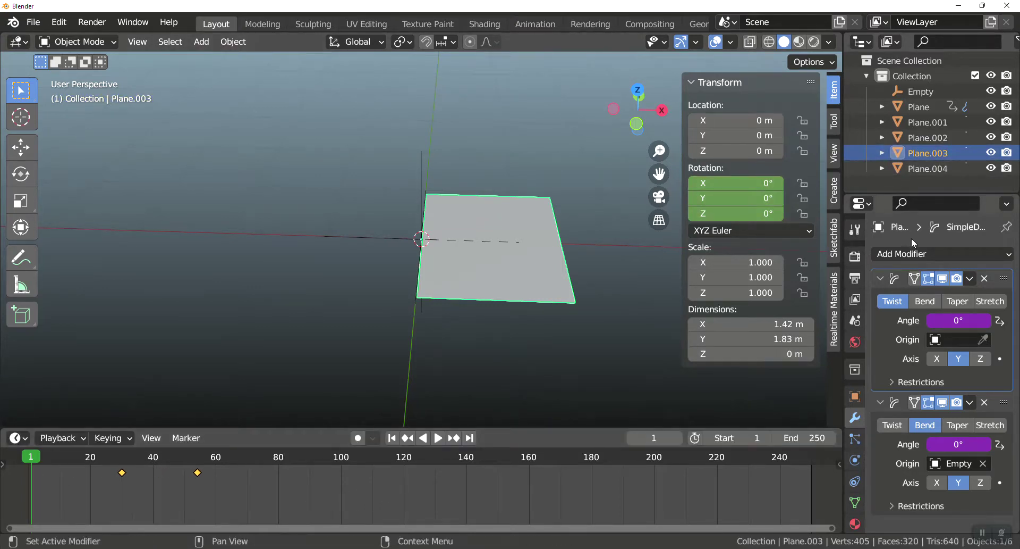
# Shift both rotation keyframes of Plane.004 forward to about frames 40 and 64
pyautogui.click(939, 170)
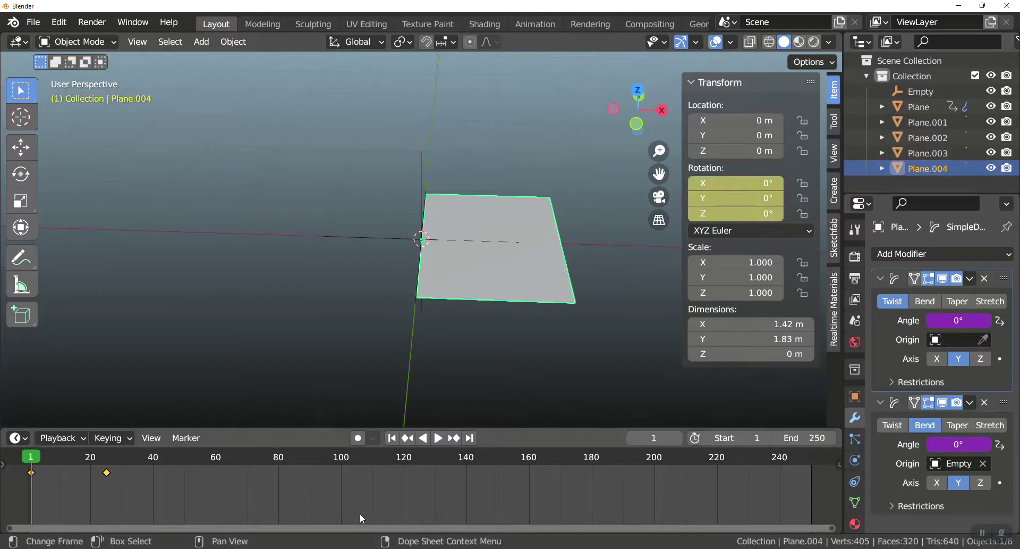
pyautogui.press('g')
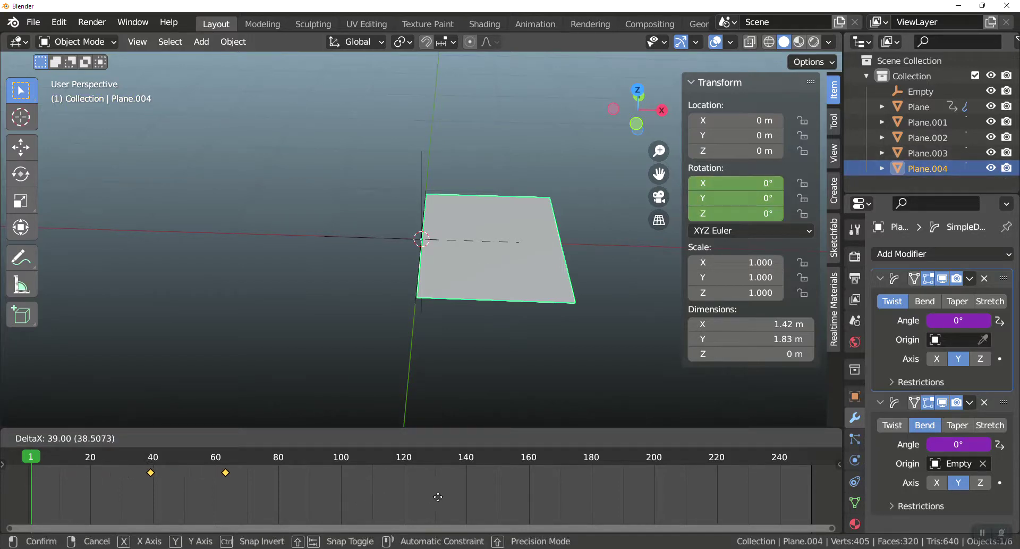
pyautogui.click(441, 497)
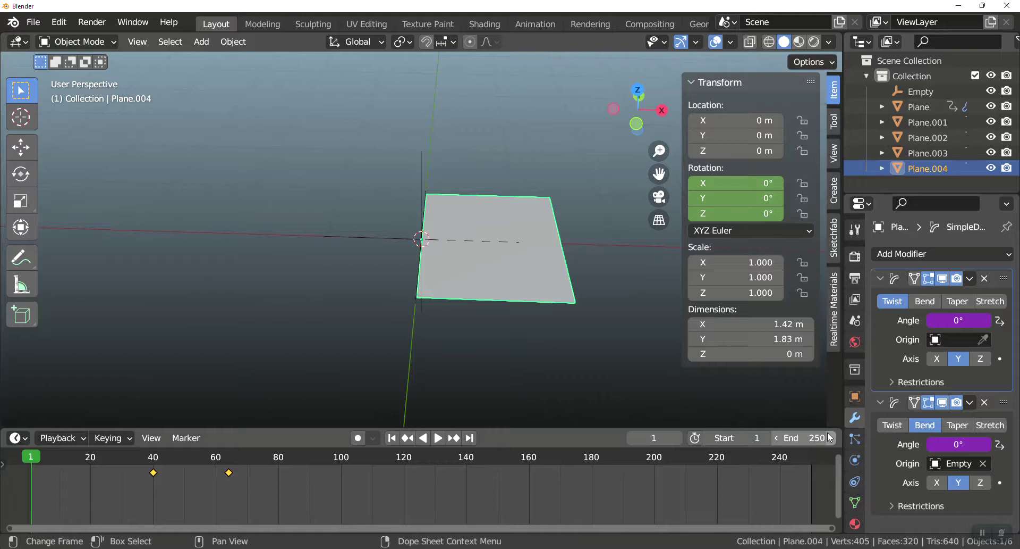
# Set the animation's end frame to 80 and play back the staggered page turns
pyautogui.press('BackSpace')
pyautogui.press('BackSpace')
pyautogui.press('BackSpace')
pyautogui.write('80')
pyautogui.press('Return')
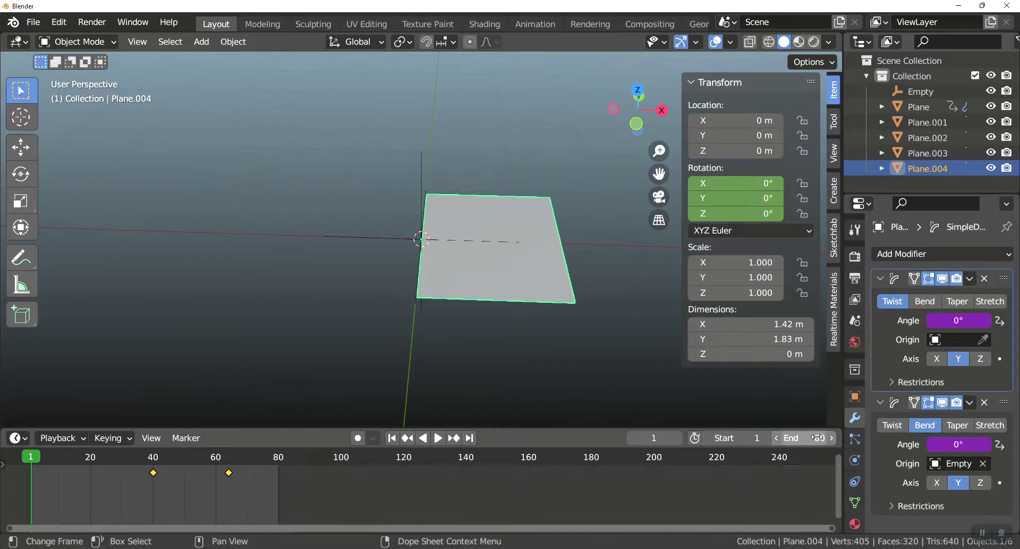
pyautogui.press('space')
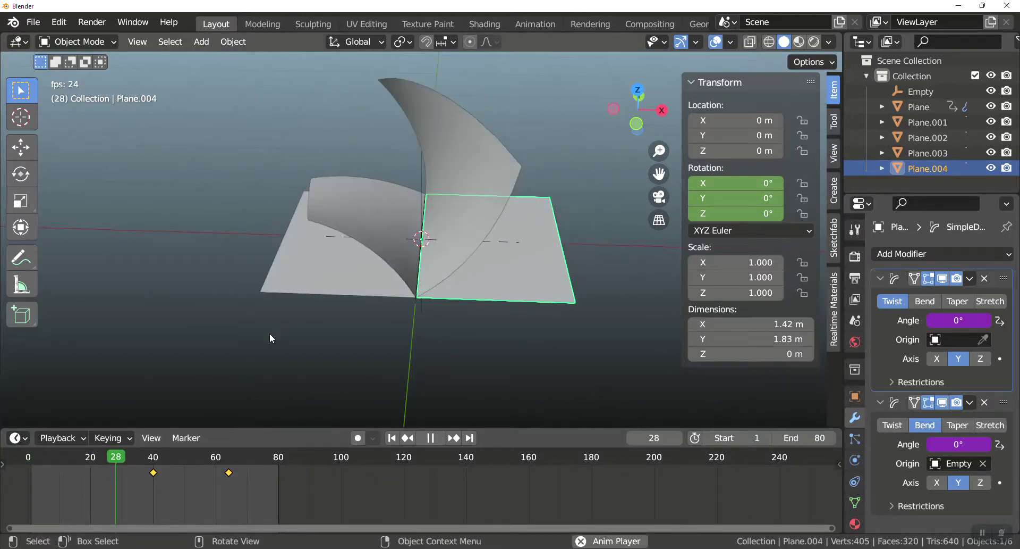